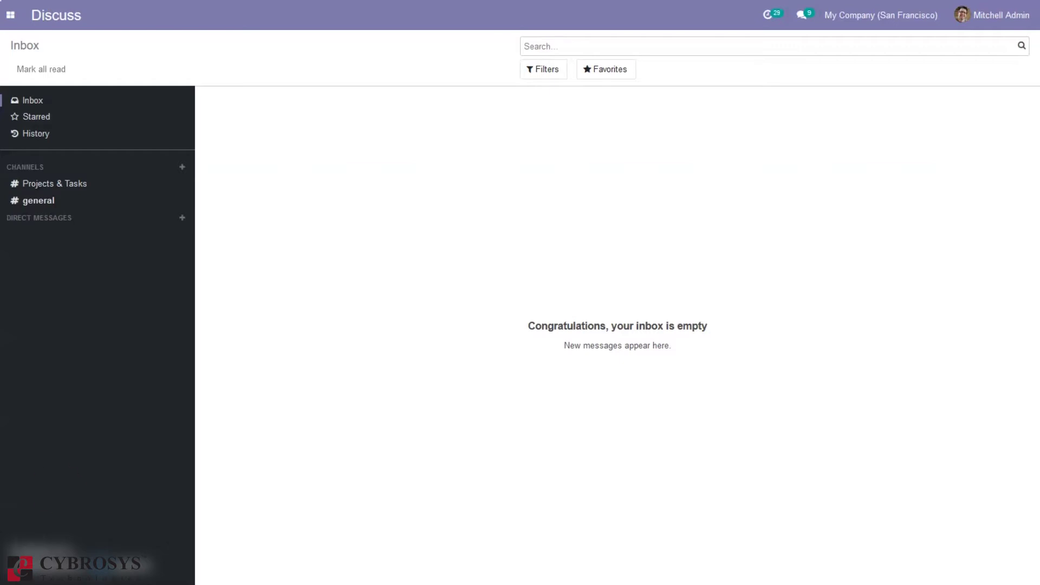
- Open the Repairs app from the apps menu to list orders RMA/00001 to RMA/00003
{"action": "left_click", "coordinate": [8, 15]}
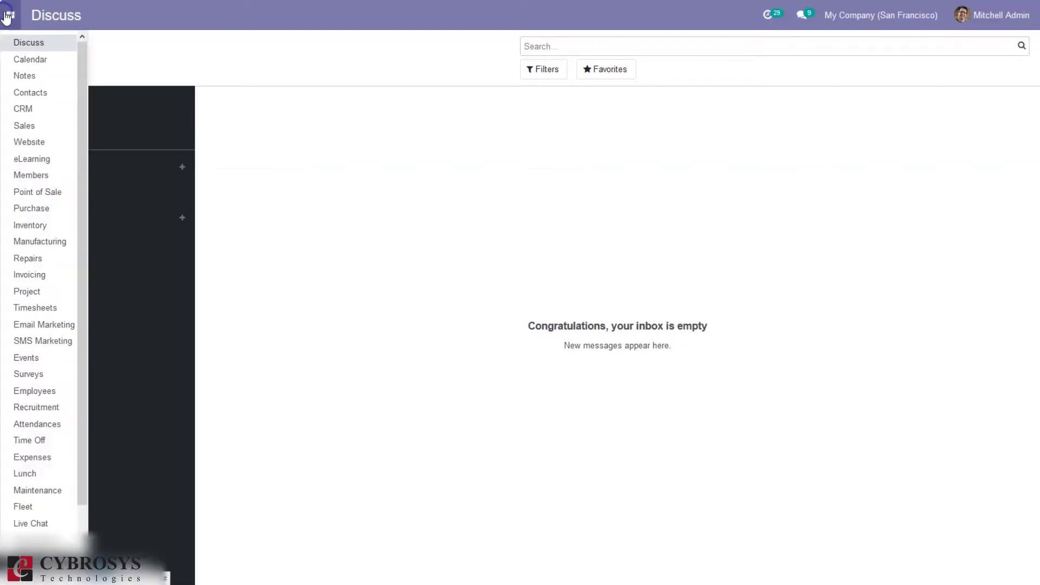
{"action": "left_click_drag", "start_coordinate": [80, 199], "coordinate": [78, 329]}
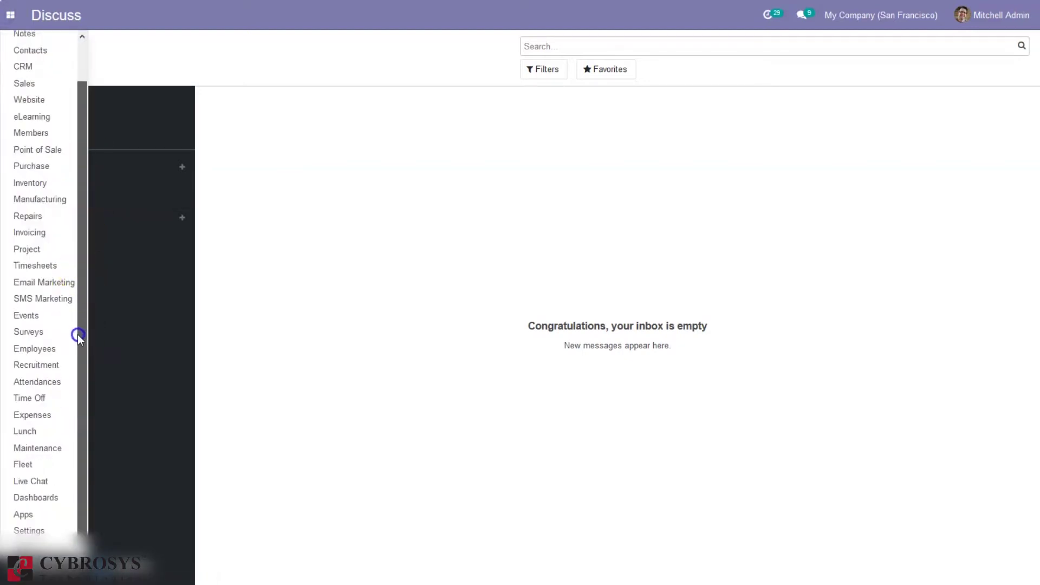
{"action": "left_click", "coordinate": [39, 216]}
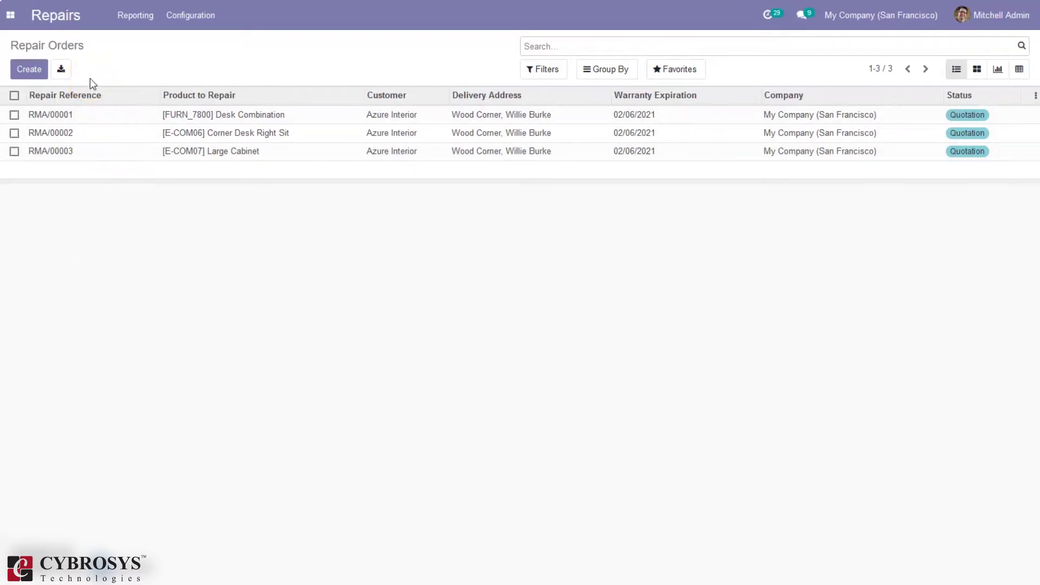
- Create a new repair order with reference 'Replace Leg' for product [FURN_9666] Table
{"action": "left_click", "coordinate": [23, 71]}
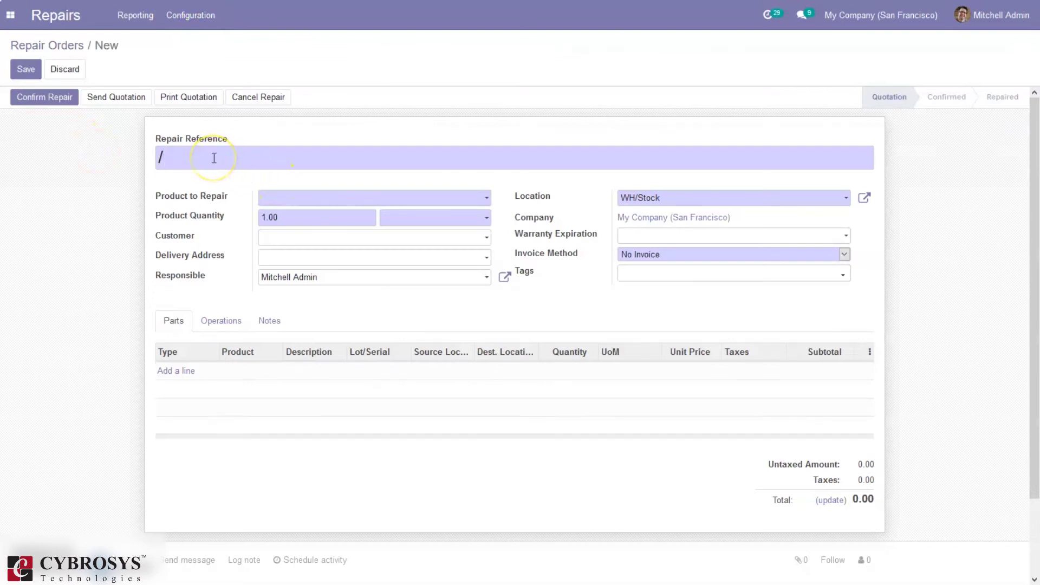
{"action": "key", "text": "BackSpace"}
{"action": "type", "text": "Replace Leg"}
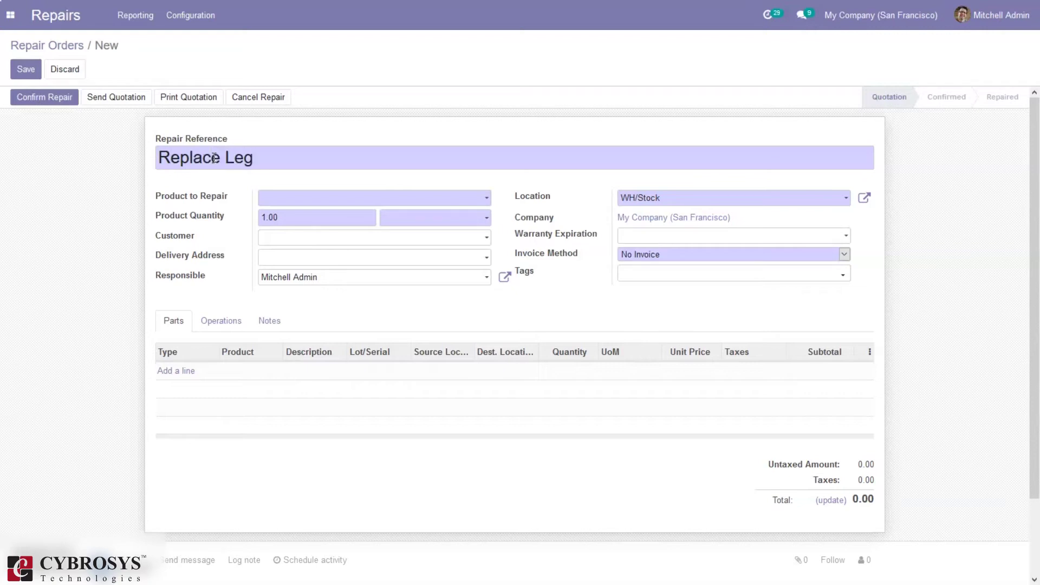
{"action": "left_click", "coordinate": [319, 198]}
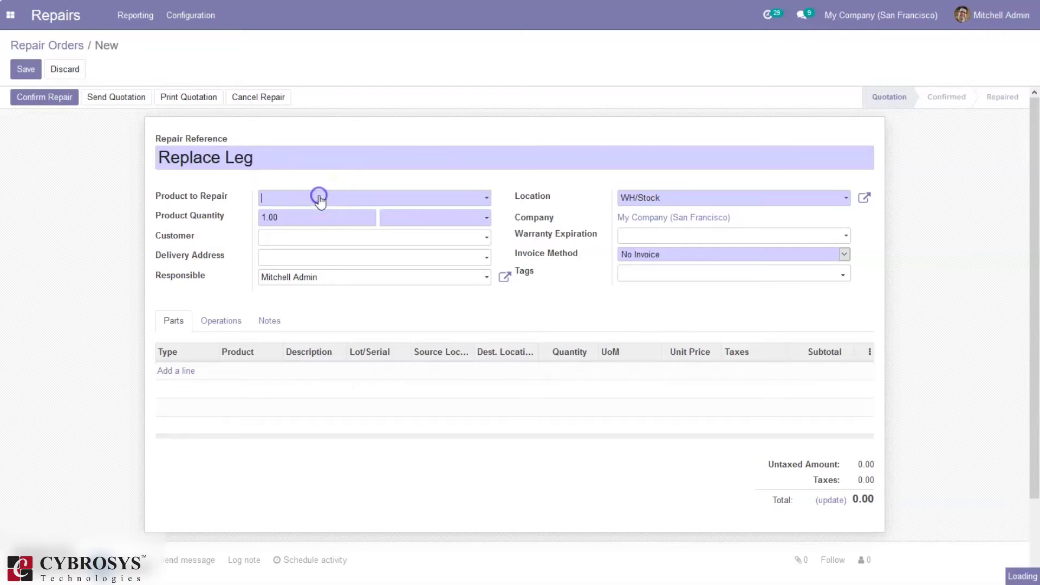
{"action": "type", "text": "tab"}
{"action": "left_click", "coordinate": [341, 285]}
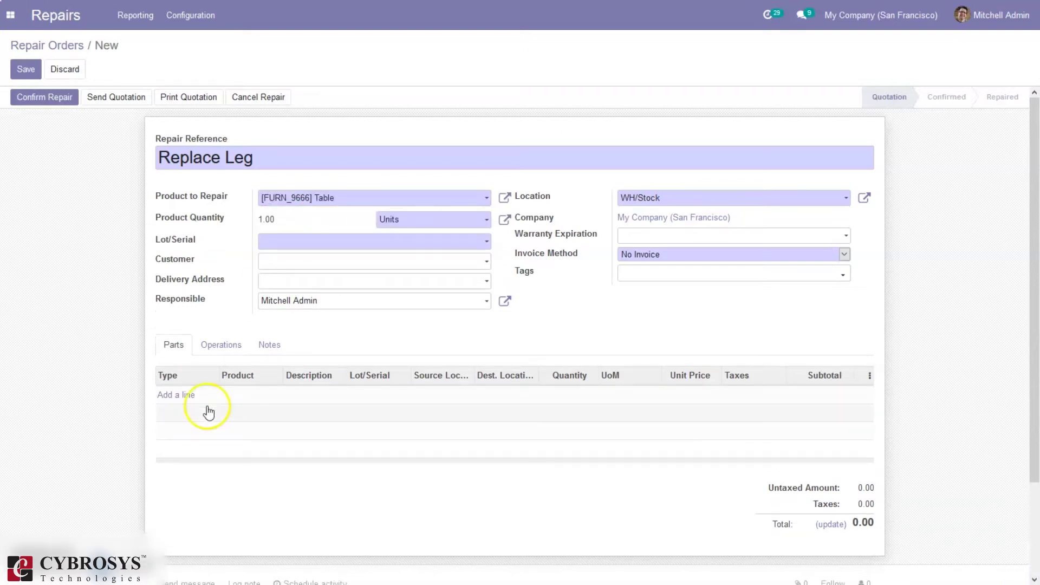
- Create serial ser2788, set customer Azure Interior, and set invoicing to After Repair
{"action": "left_click", "coordinate": [294, 240]}
{"action": "type", "text": "ser2"}
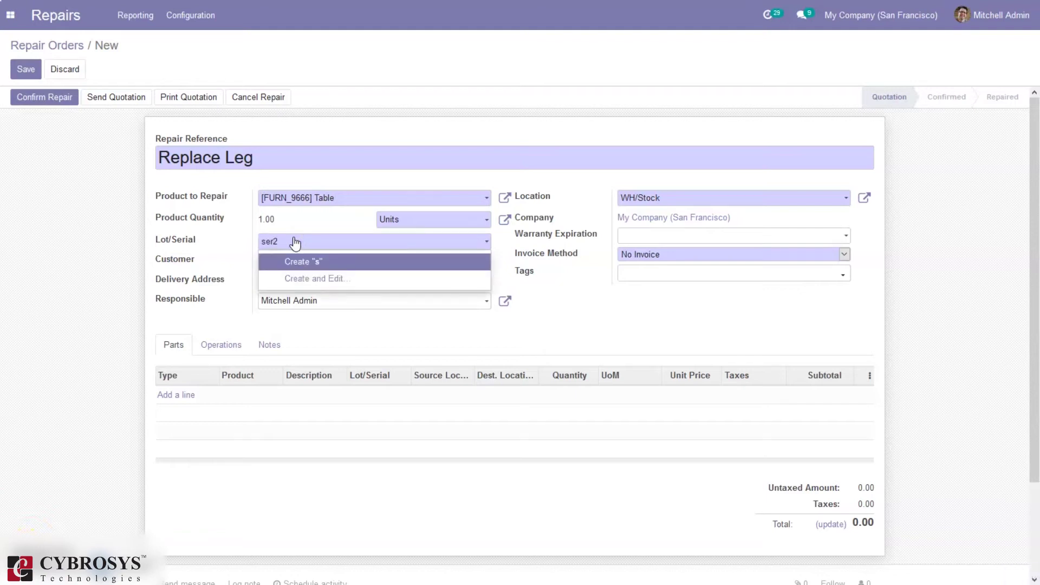
{"action": "type", "text": "788"}
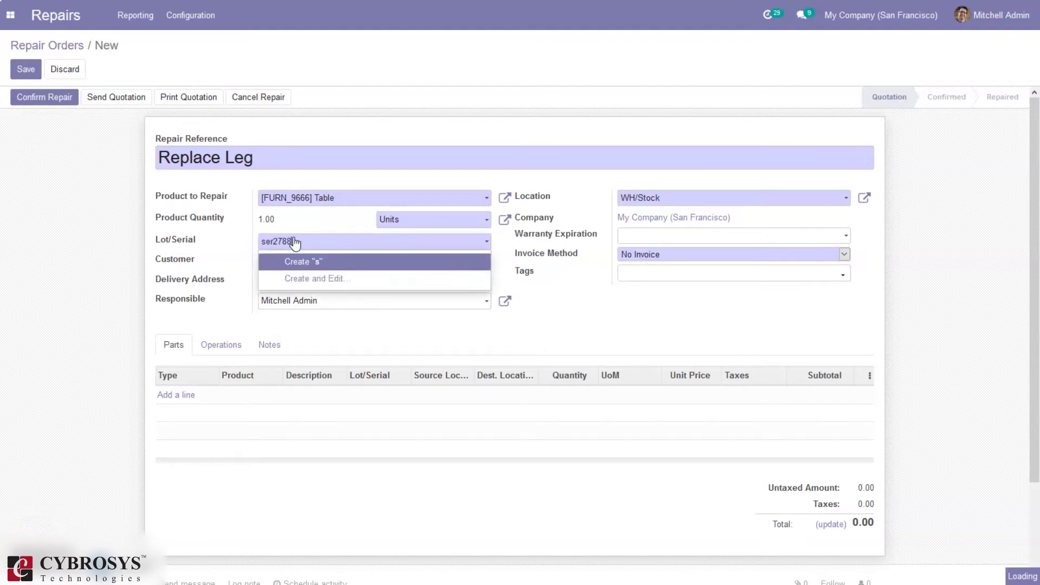
{"action": "left_click", "coordinate": [306, 263]}
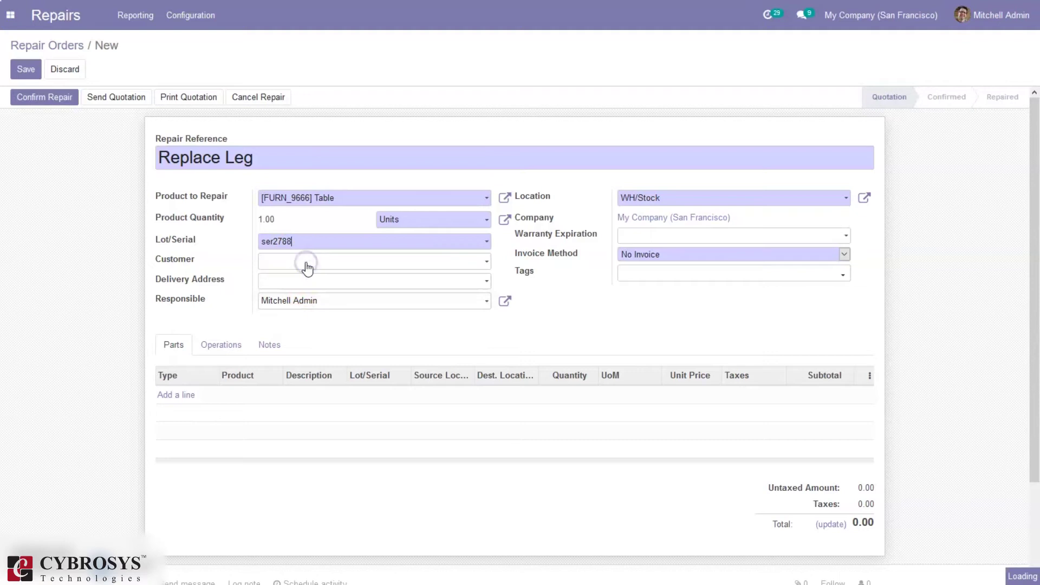
{"action": "left_click", "coordinate": [311, 268]}
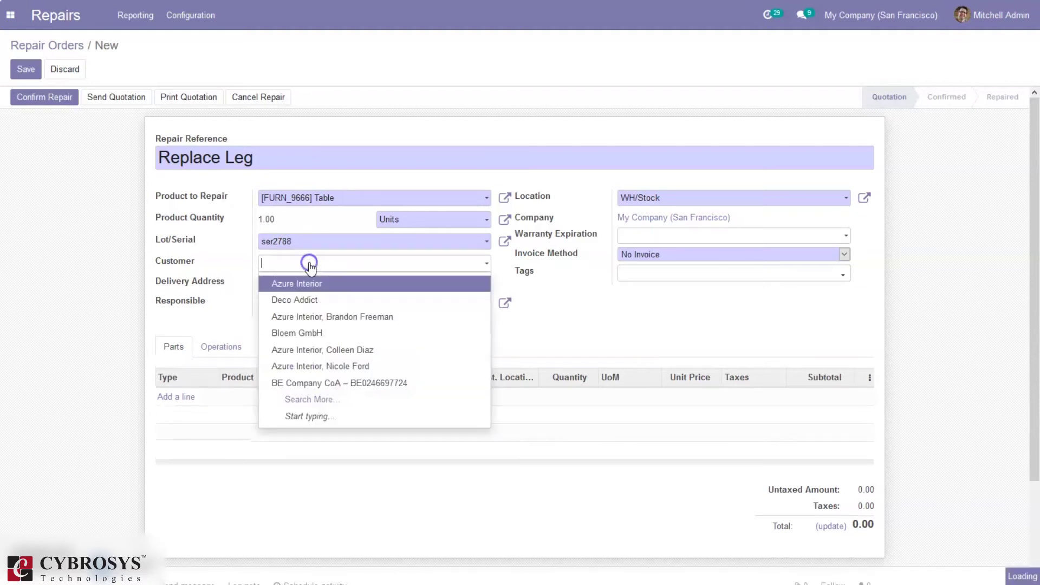
{"action": "left_click", "coordinate": [320, 281]}
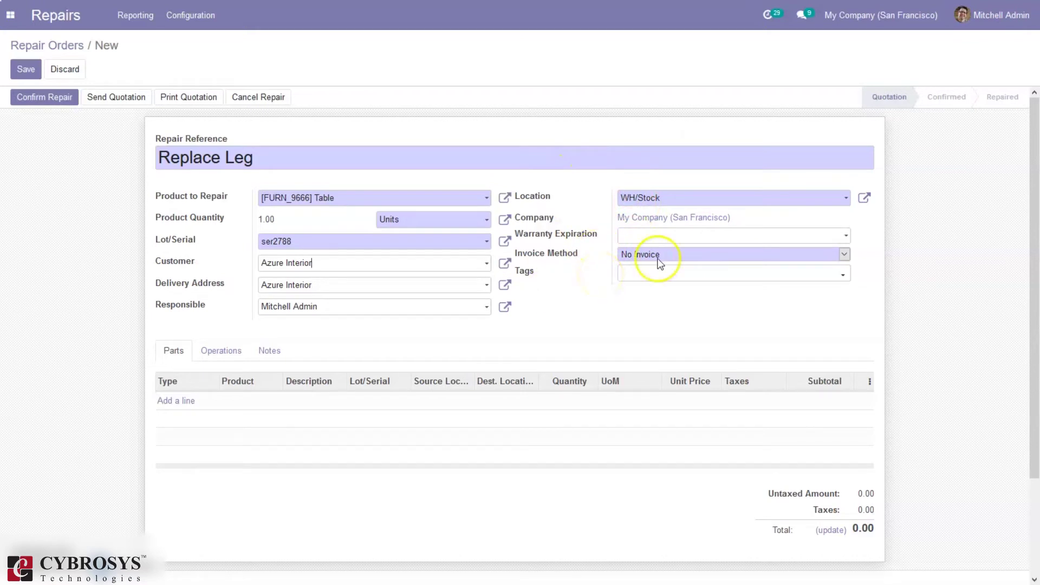
{"action": "left_click", "coordinate": [674, 253]}
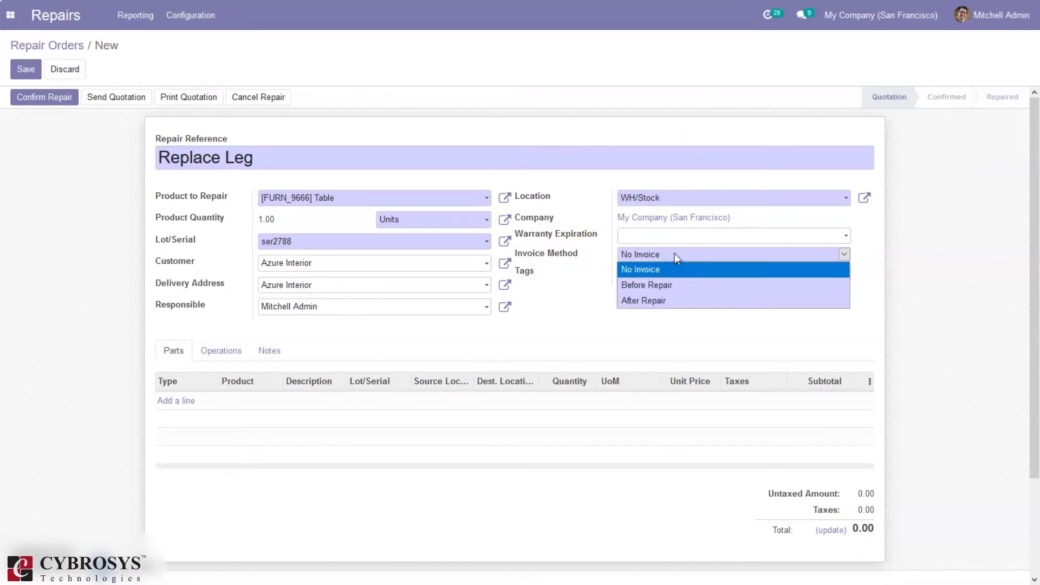
{"action": "left_click", "coordinate": [666, 285]}
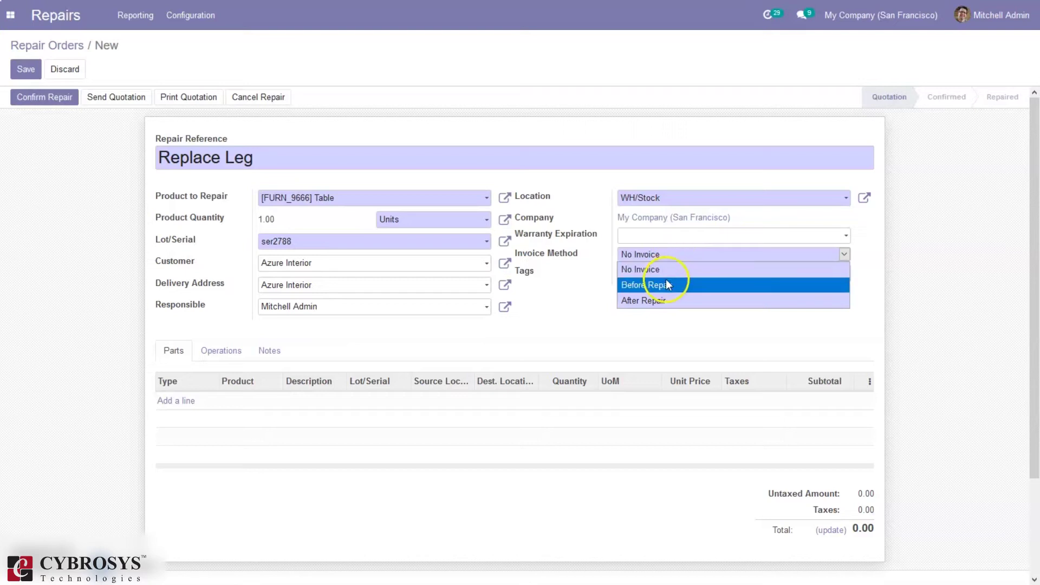
{"action": "left_click", "coordinate": [635, 295]}
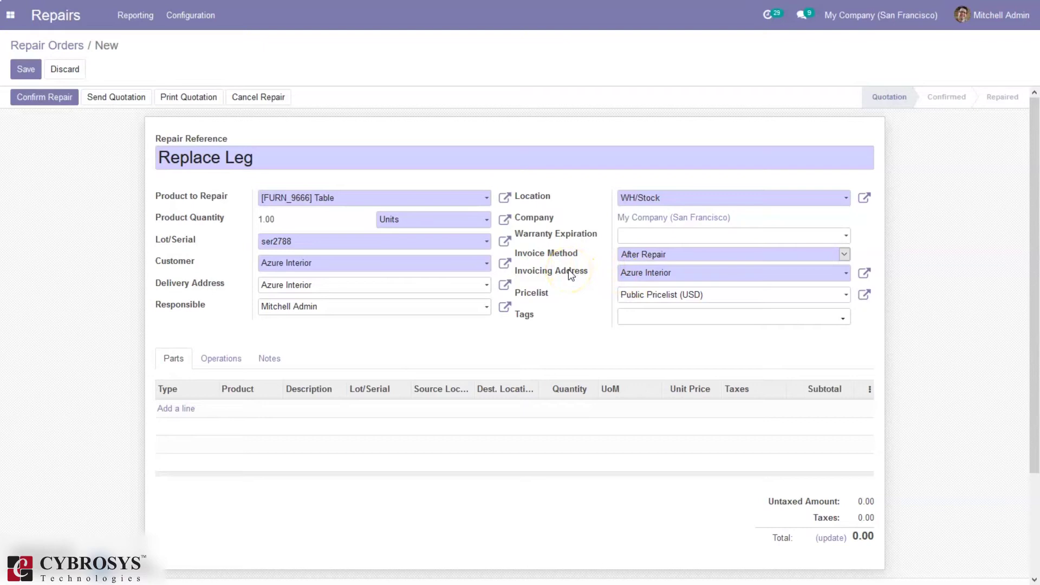
- Add a parts line of type Add for [FURN_2333] Table Leg, 1.00 unit at 50.00
{"action": "left_click", "coordinate": [170, 409]}
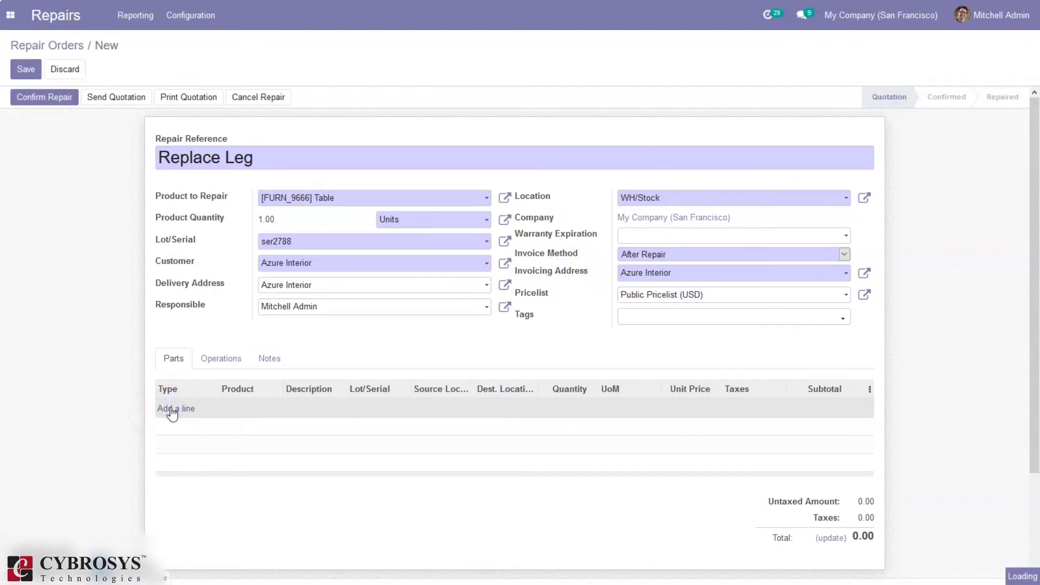
{"action": "left_click", "coordinate": [170, 408]}
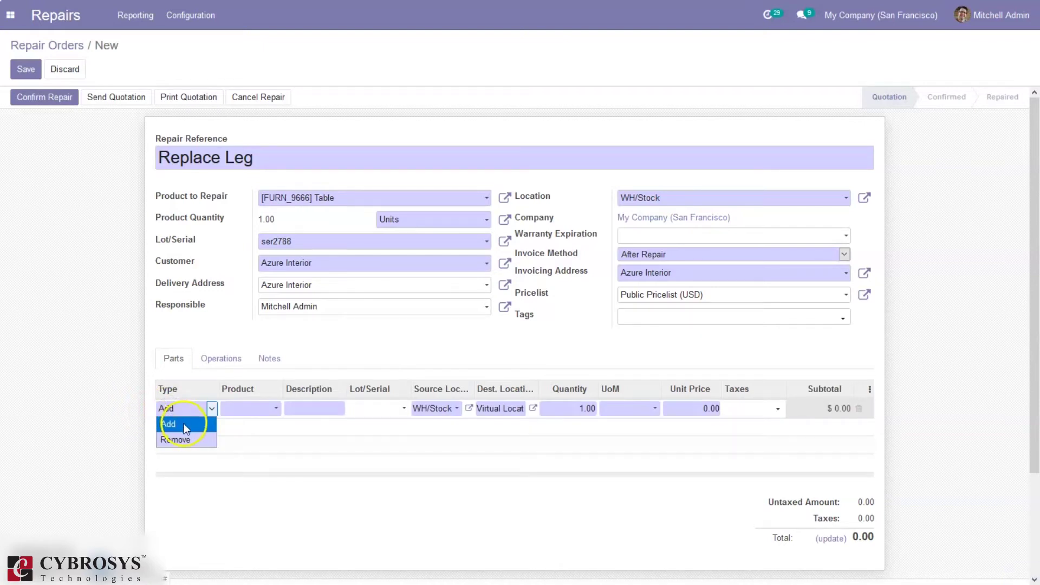
{"action": "left_click", "coordinate": [183, 424]}
{"action": "left_click", "coordinate": [245, 409]}
{"action": "type", "text": "tabl"}
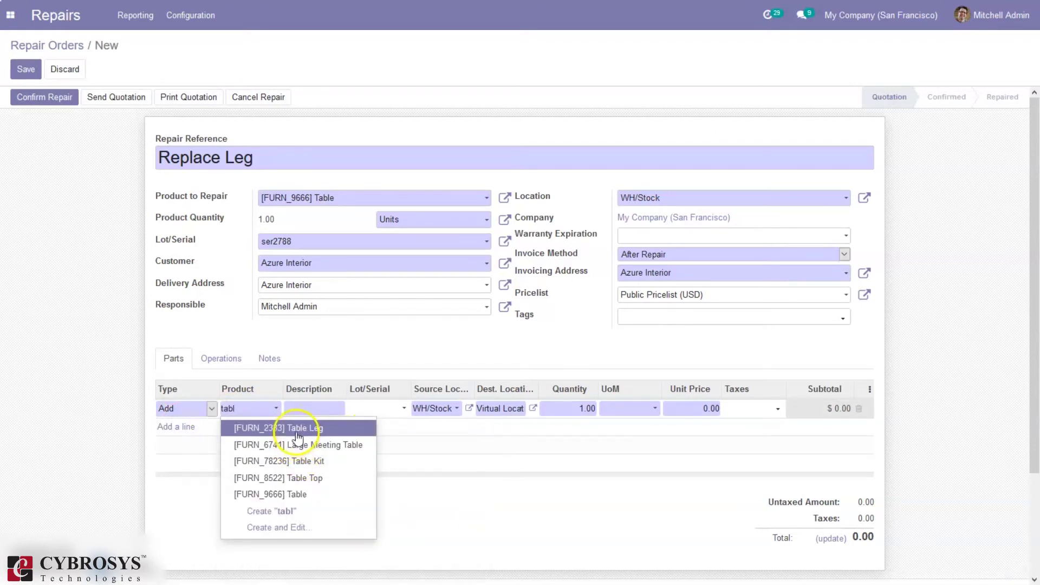
{"action": "left_click", "coordinate": [297, 432]}
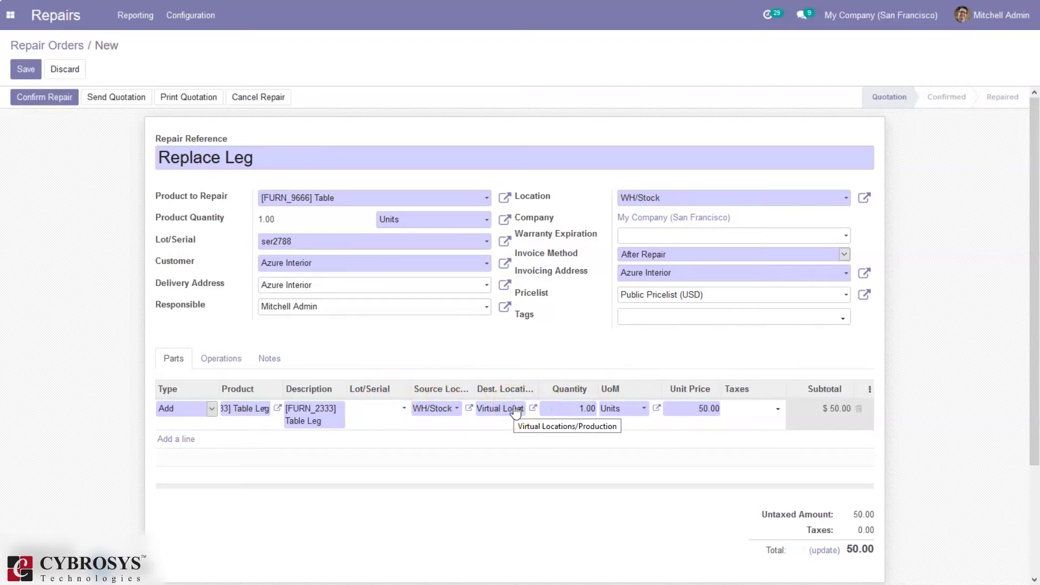
{"action": "left_click_drag", "start_coordinate": [1034, 290], "coordinate": [1037, 295]}
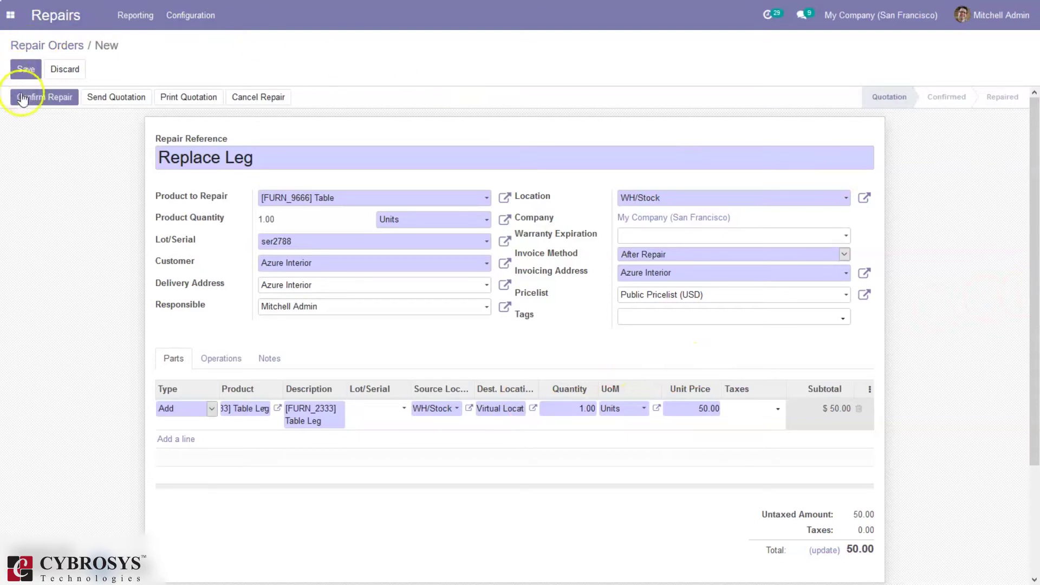
- After the missing-serial error, give the Table Leg line new serial ser788 and retry Confirm Repair
{"action": "left_click", "coordinate": [27, 99]}
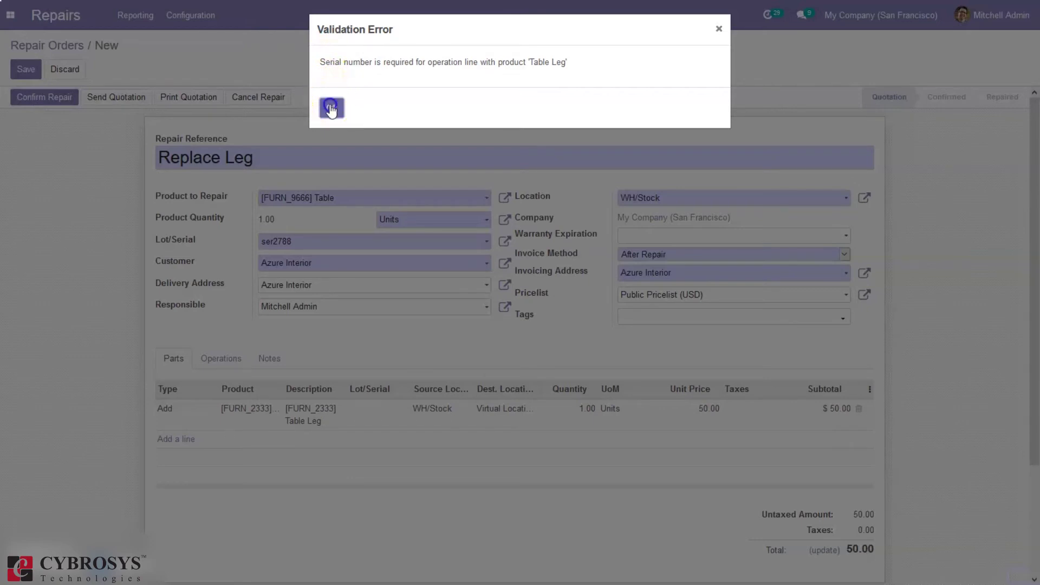
{"action": "left_click", "coordinate": [331, 106]}
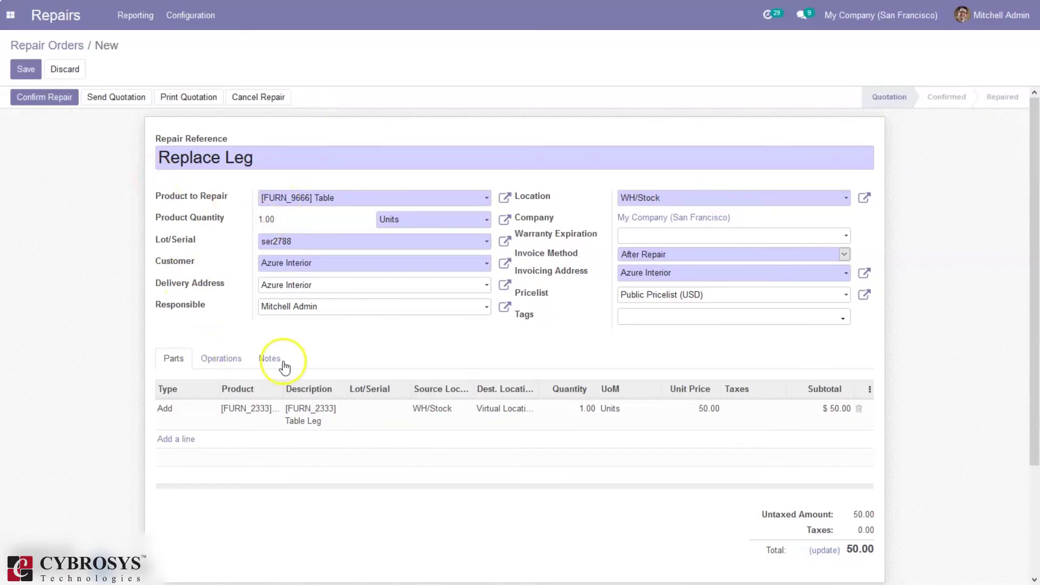
{"action": "left_click", "coordinate": [362, 417]}
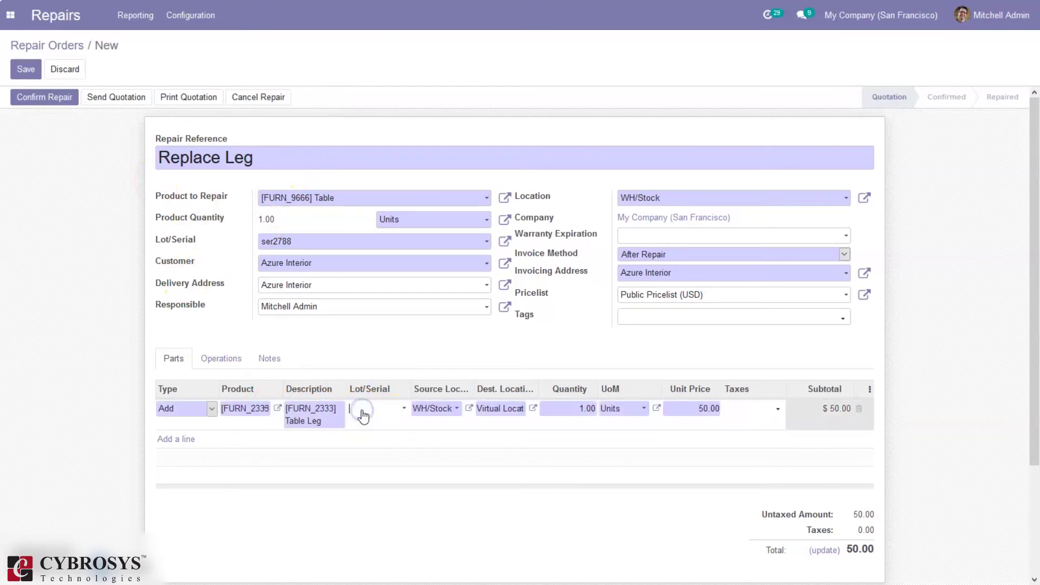
{"action": "type", "text": "ser788"}
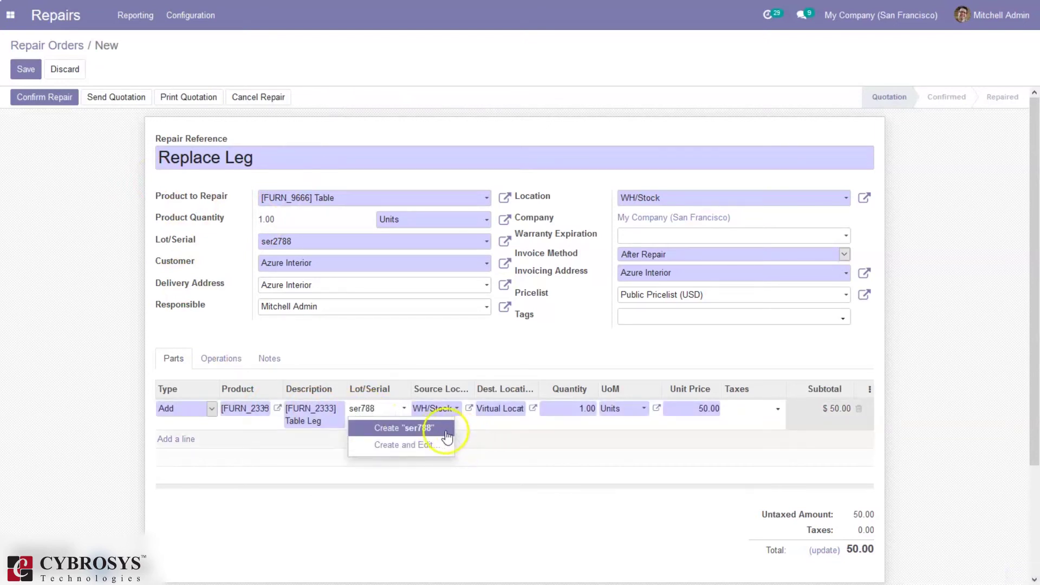
{"action": "left_click", "coordinate": [434, 429]}
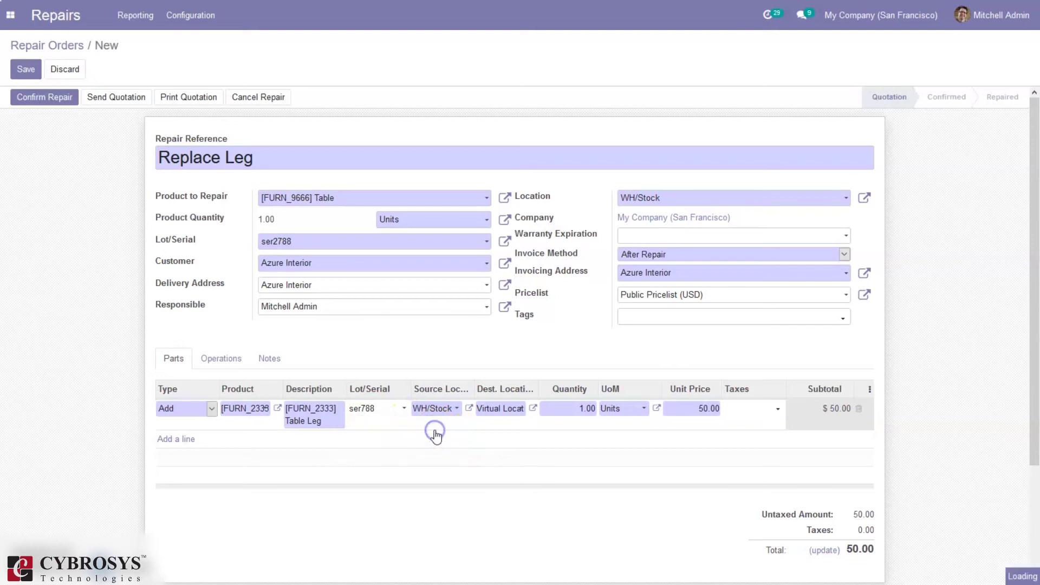
{"action": "left_click", "coordinate": [45, 97]}
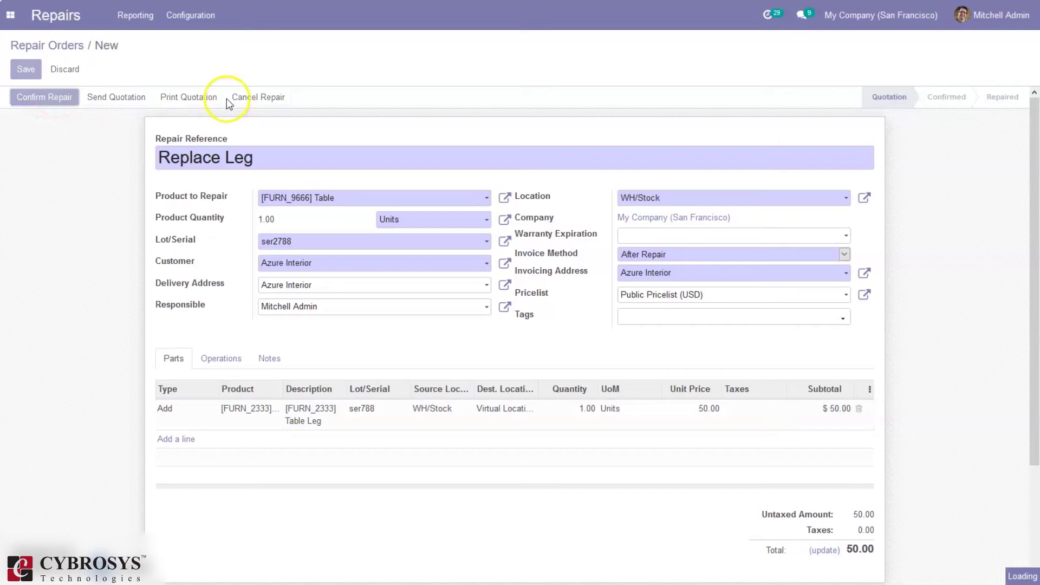
- Accept the Insufficient Quantity warning and confirm the Replace Leg repair order
{"action": "left_click", "coordinate": [172, 96]}
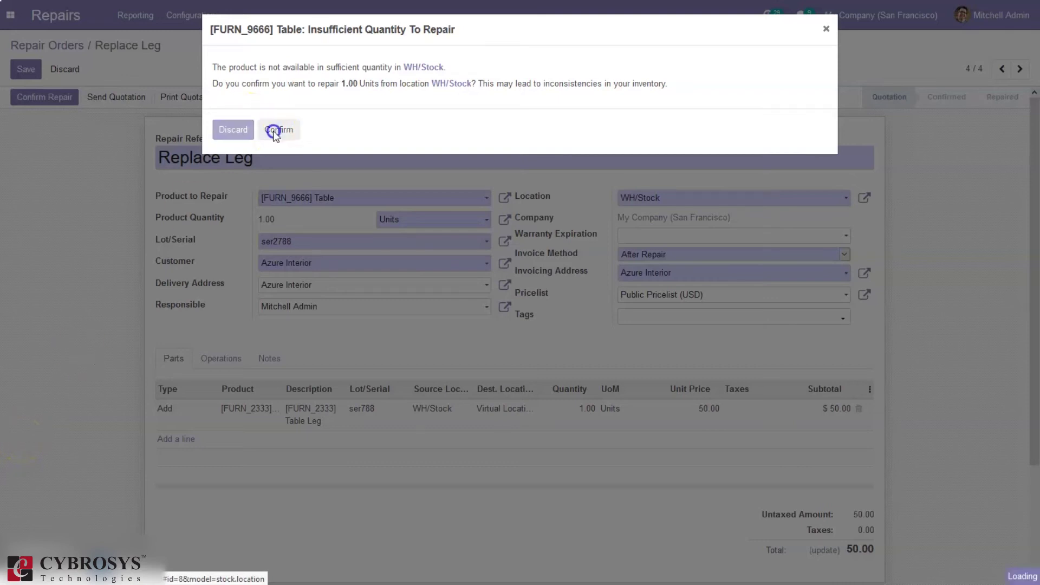
{"action": "left_click", "coordinate": [276, 131]}
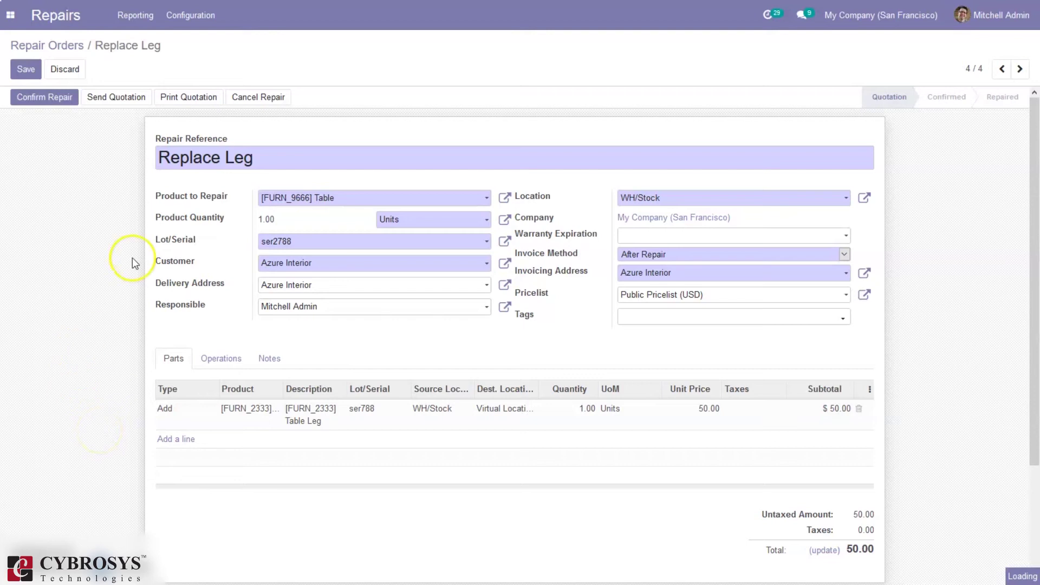
{"action": "left_click", "coordinate": [47, 98]}
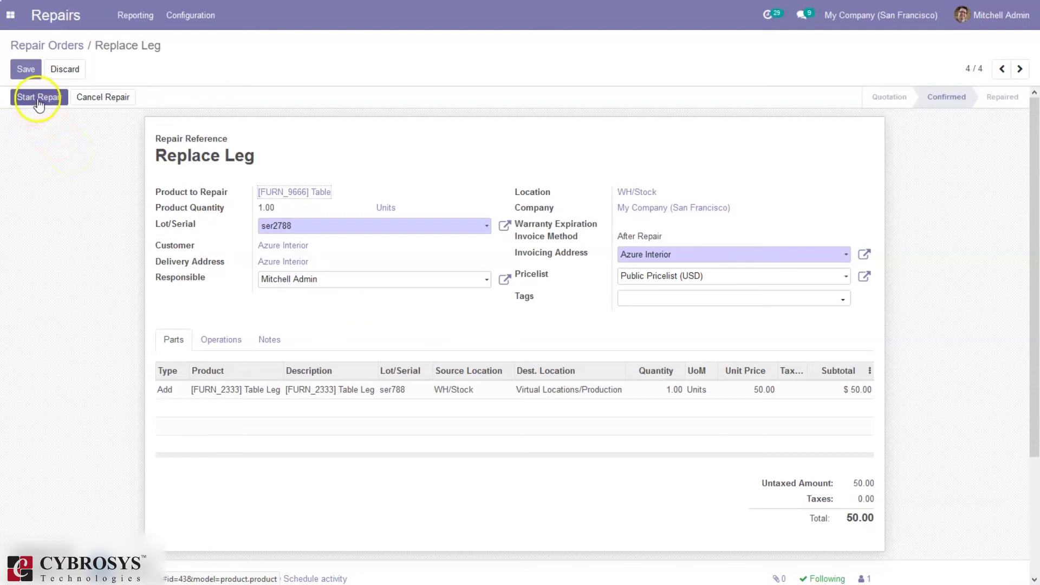
- Start and then end the Replace Leg repair, moving it to To be Invoiced
{"action": "left_click", "coordinate": [38, 101]}
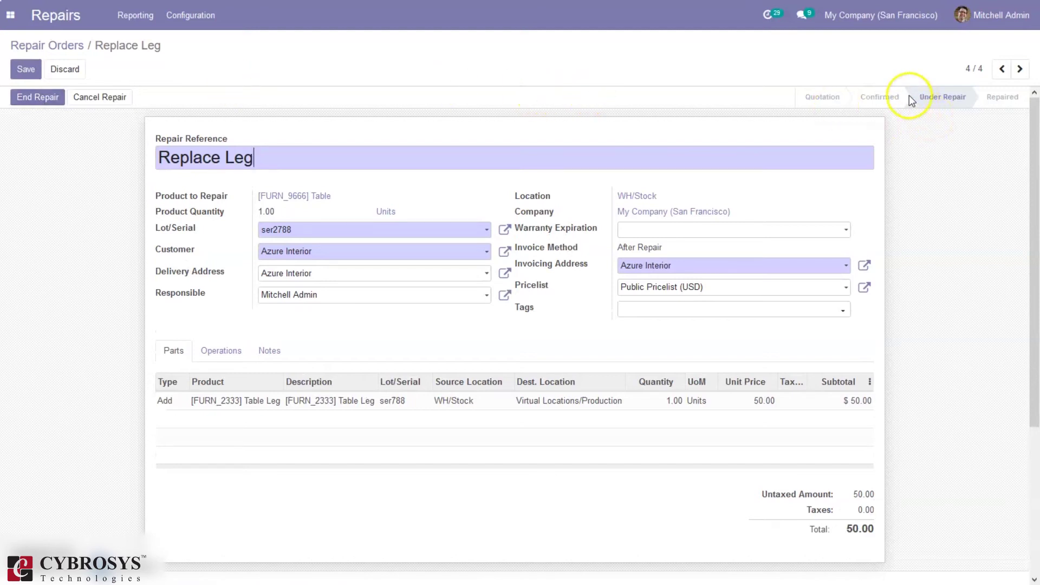
{"action": "left_click", "coordinate": [40, 99]}
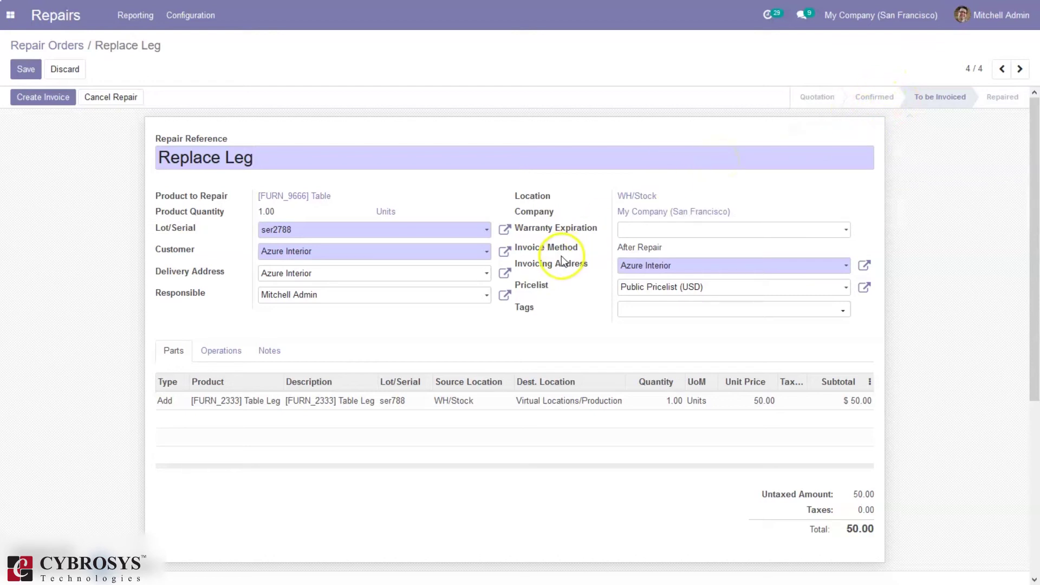
{"action": "mouse_move", "coordinate": [561, 253]}
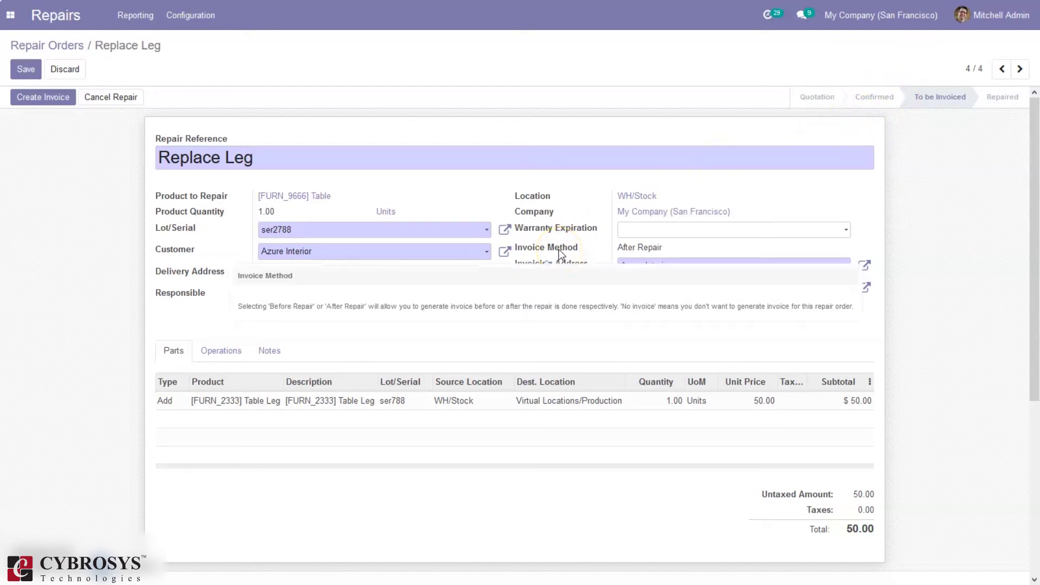
{"action": "left_click", "coordinate": [40, 103]}
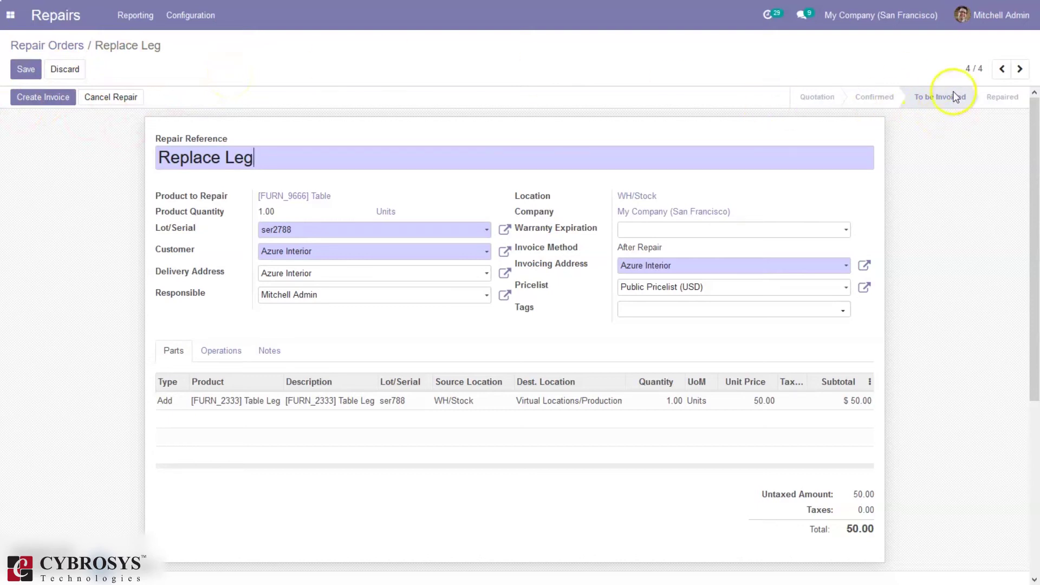
- Create the invoice for Replace Leg, save the order, and view its draft Azure Interior invoice
{"action": "left_click", "coordinate": [43, 98]}
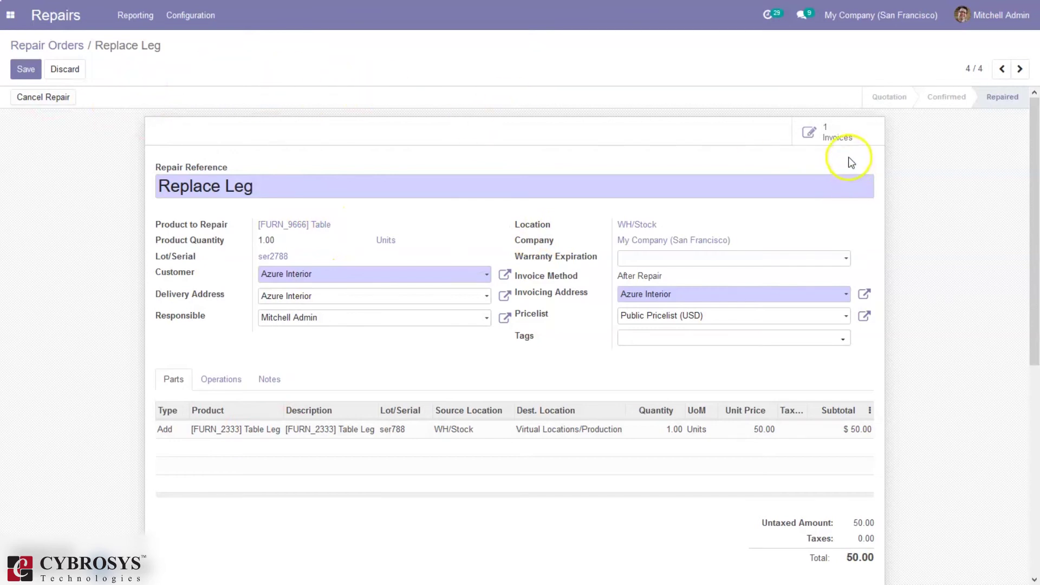
{"action": "left_click", "coordinate": [26, 68]}
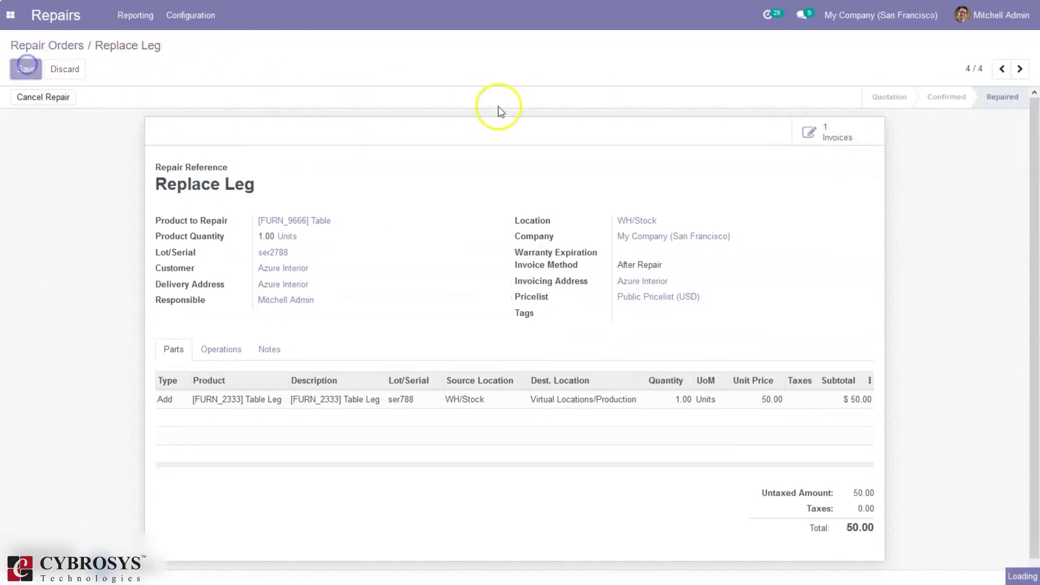
{"action": "left_click", "coordinate": [844, 134]}
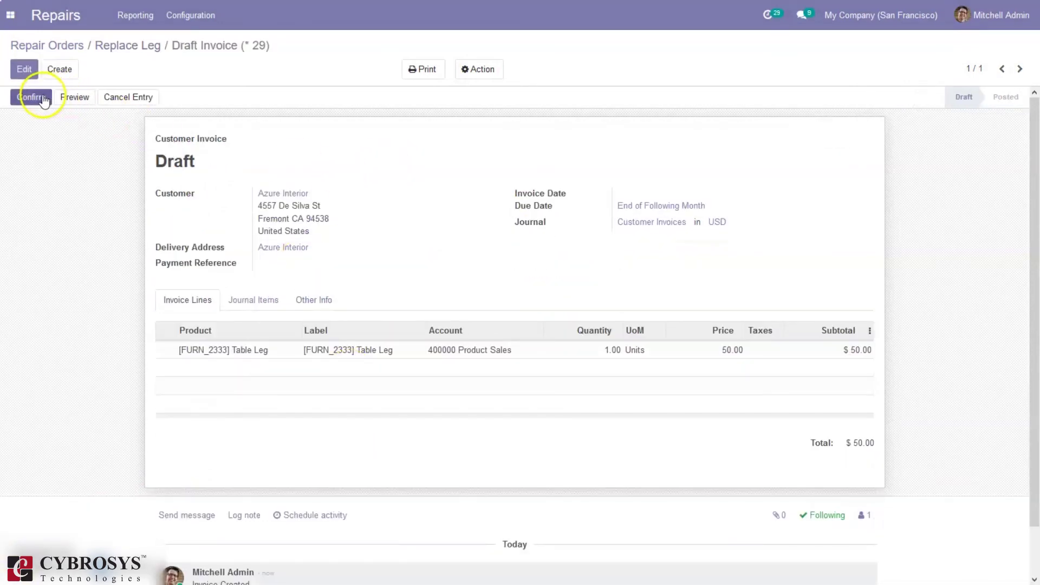
- Post invoice INV/2021/02/0008, register its $50.00 payment, and return to Replace Leg
{"action": "left_click", "coordinate": [44, 99]}
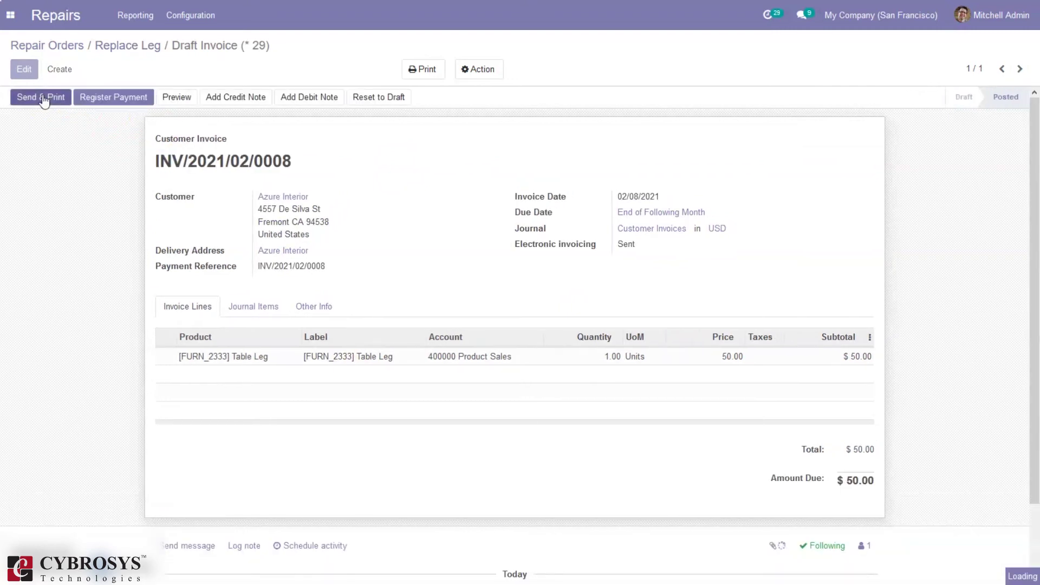
{"action": "left_click", "coordinate": [102, 96]}
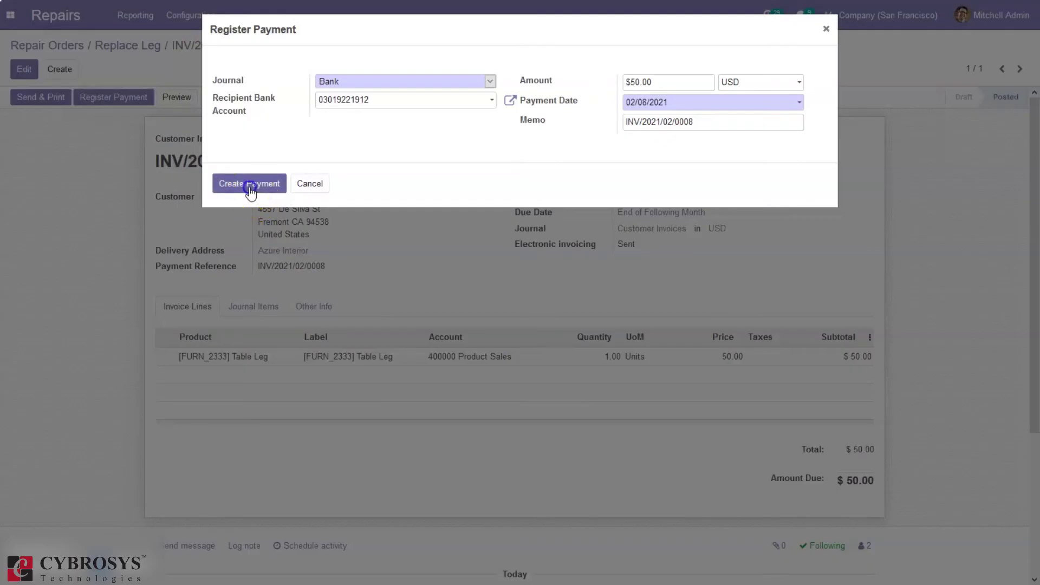
{"action": "left_click", "coordinate": [249, 185]}
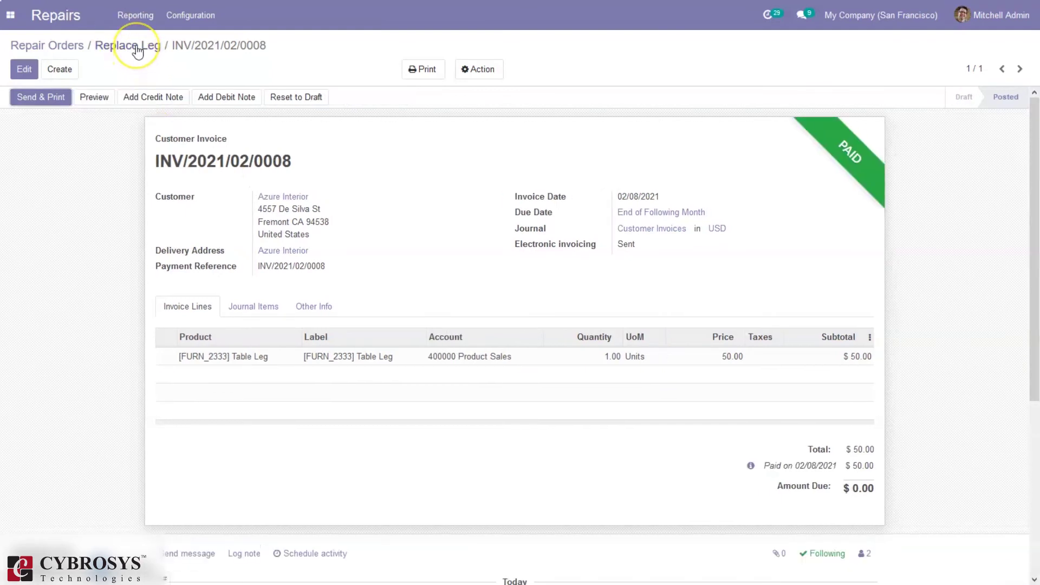
{"action": "left_click", "coordinate": [136, 46]}
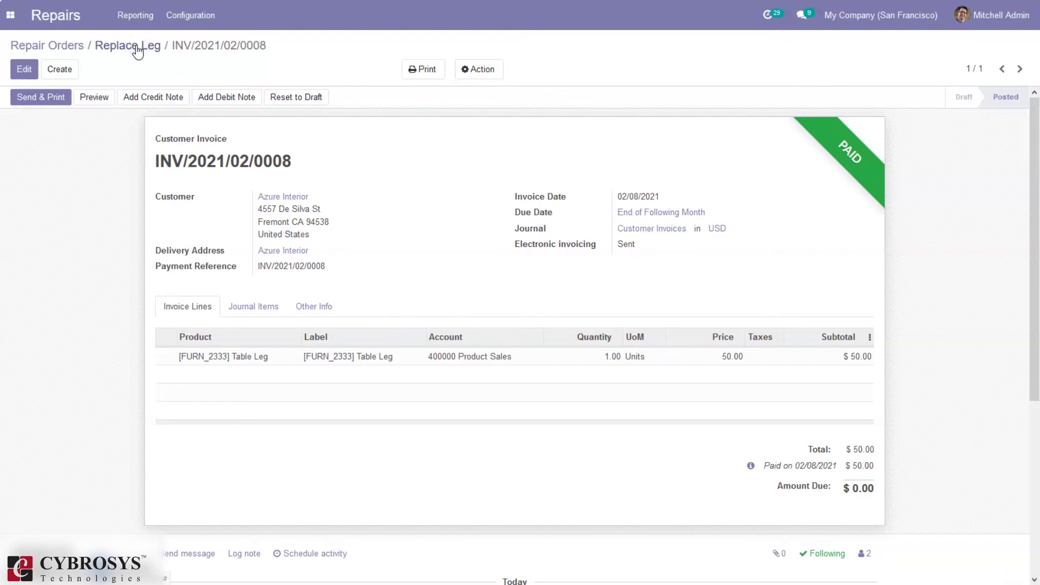
- Return to Repair Orders, view the Repair Orders Tags page, then open the Repairs analysis report
{"action": "left_click", "coordinate": [117, 48]}
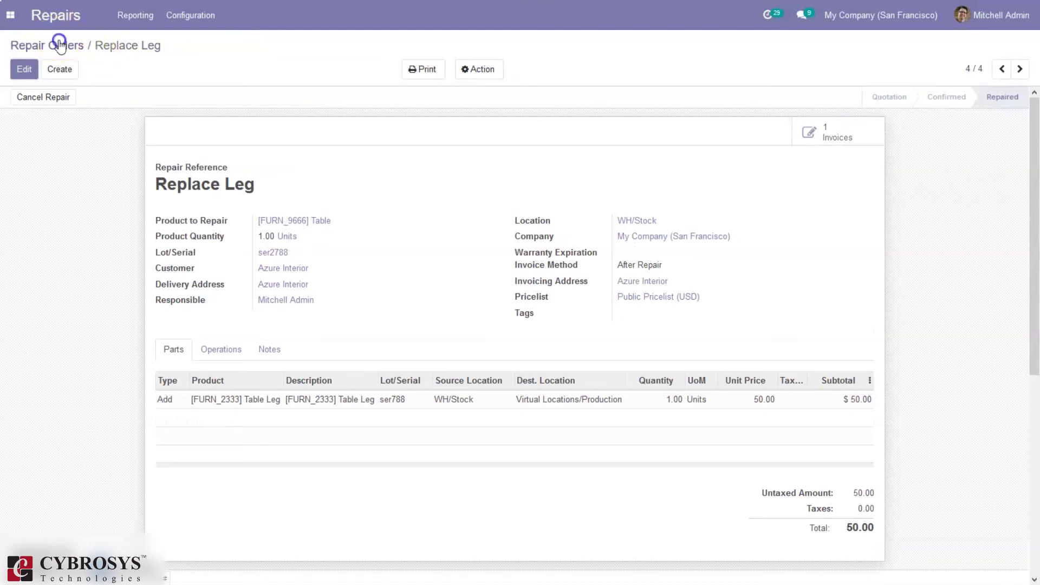
{"action": "left_click", "coordinate": [60, 46]}
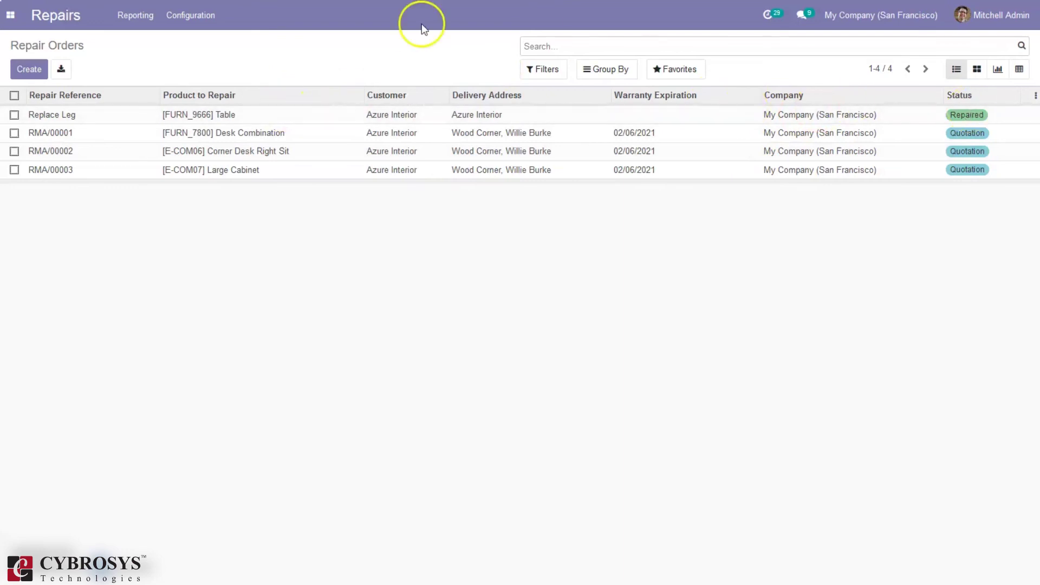
{"action": "left_click", "coordinate": [180, 22]}
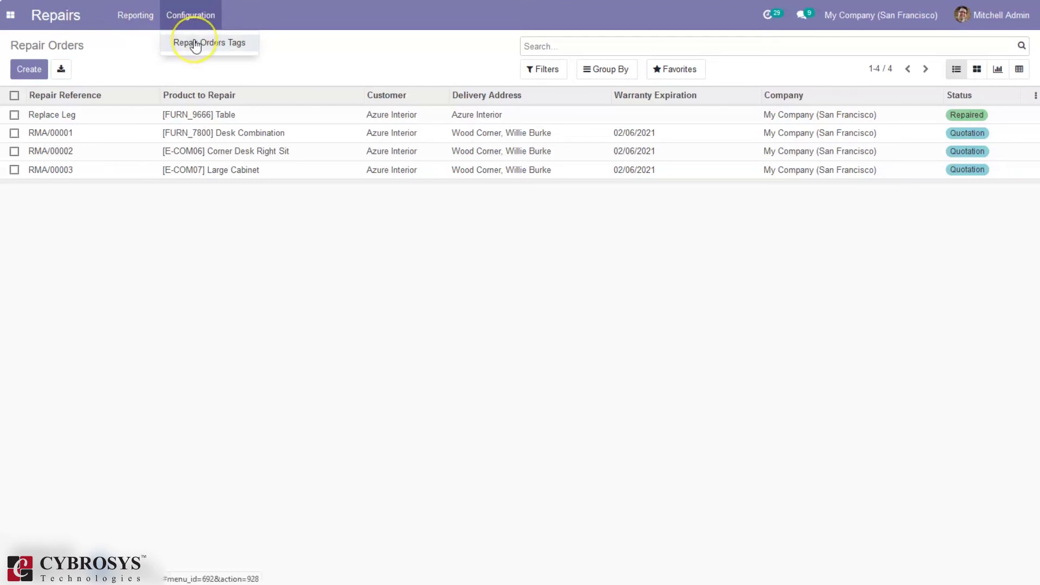
{"action": "left_click", "coordinate": [196, 45]}
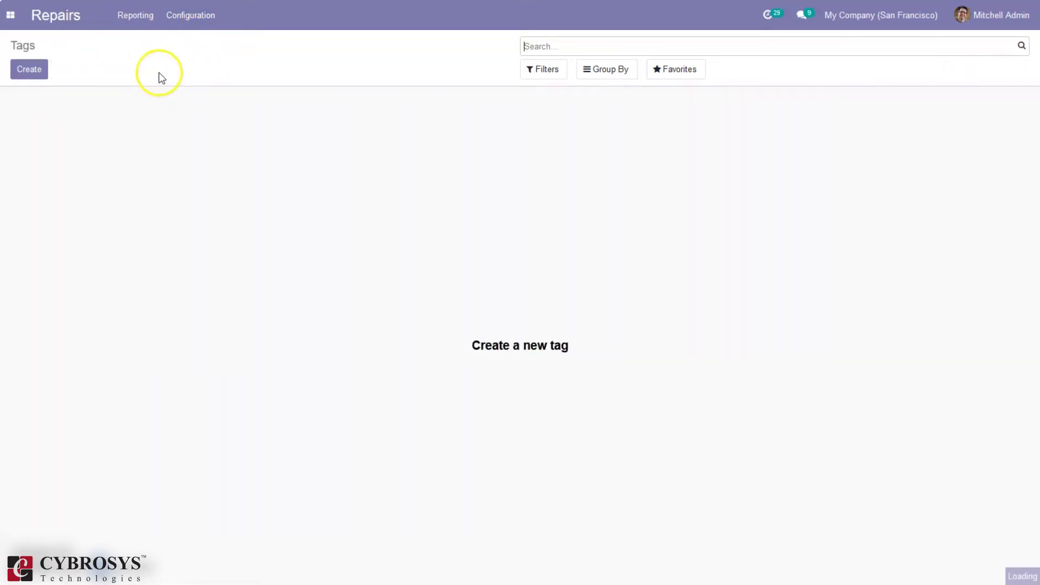
{"action": "left_click", "coordinate": [136, 14]}
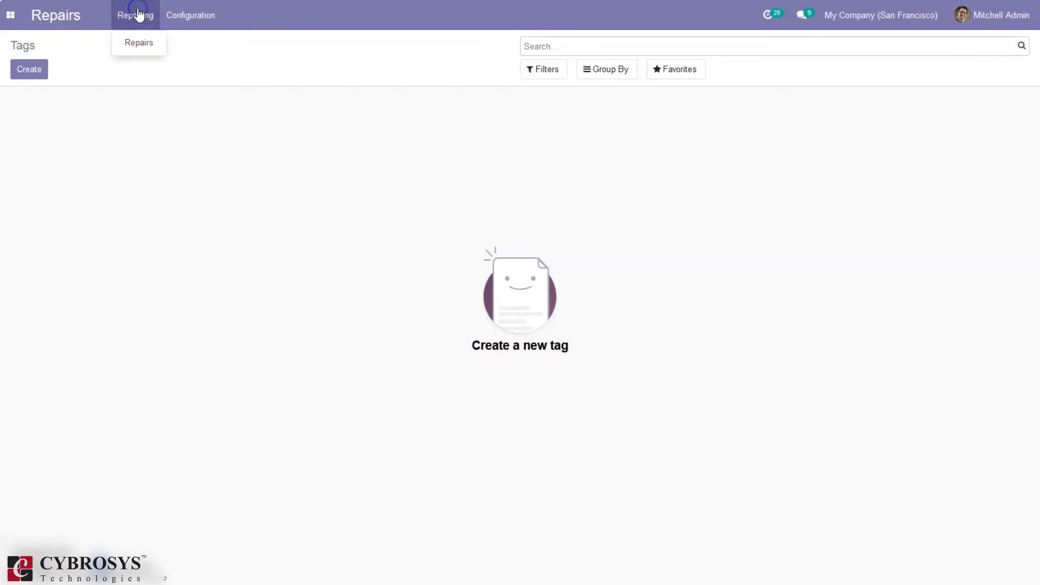
{"action": "left_click", "coordinate": [143, 45]}
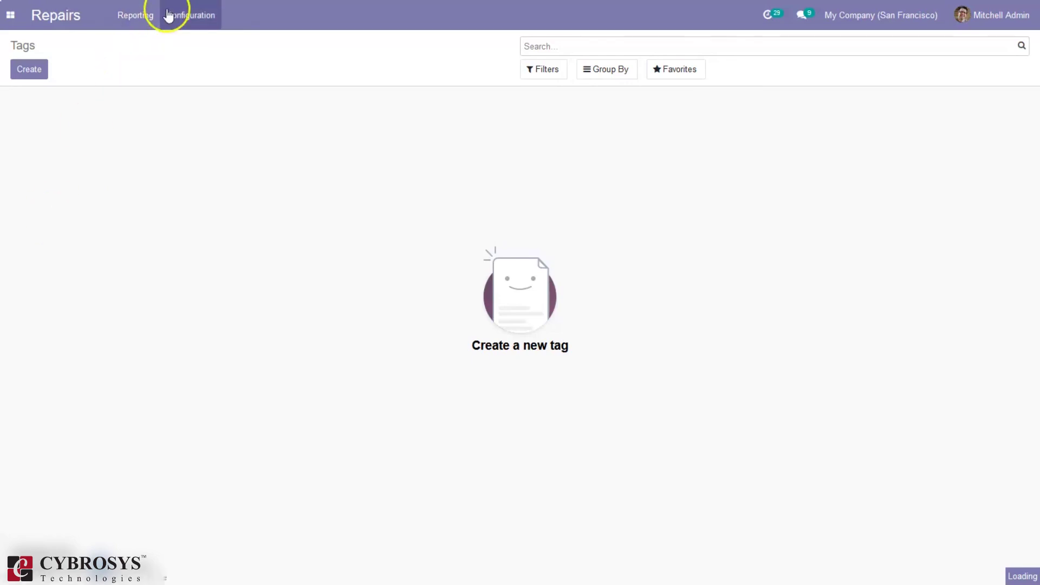
- Switch the repair analysis chart measure from count to Product Quantity
{"action": "left_click", "coordinate": [23, 69]}
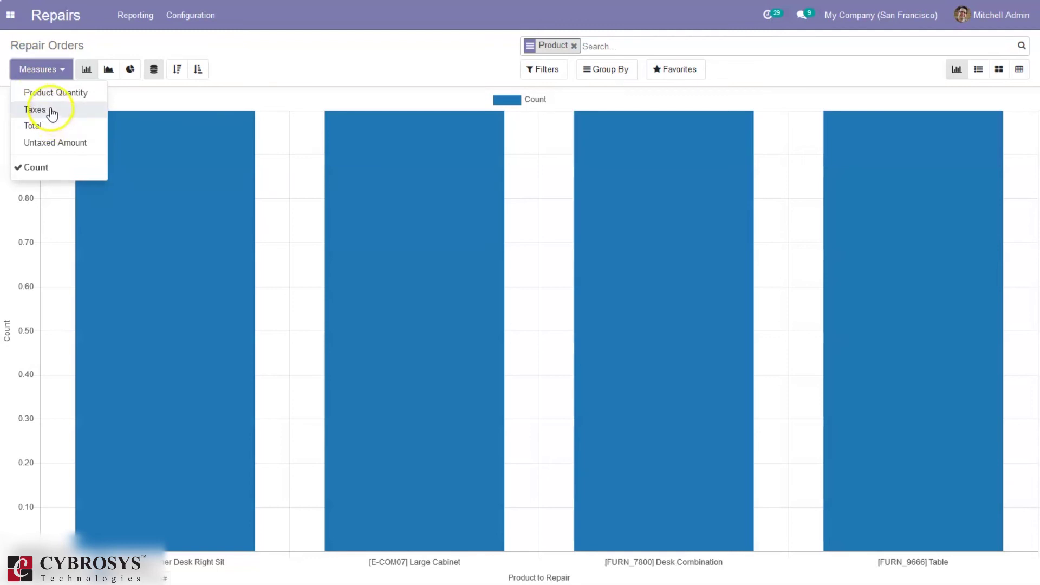
{"action": "left_click", "coordinate": [53, 98]}
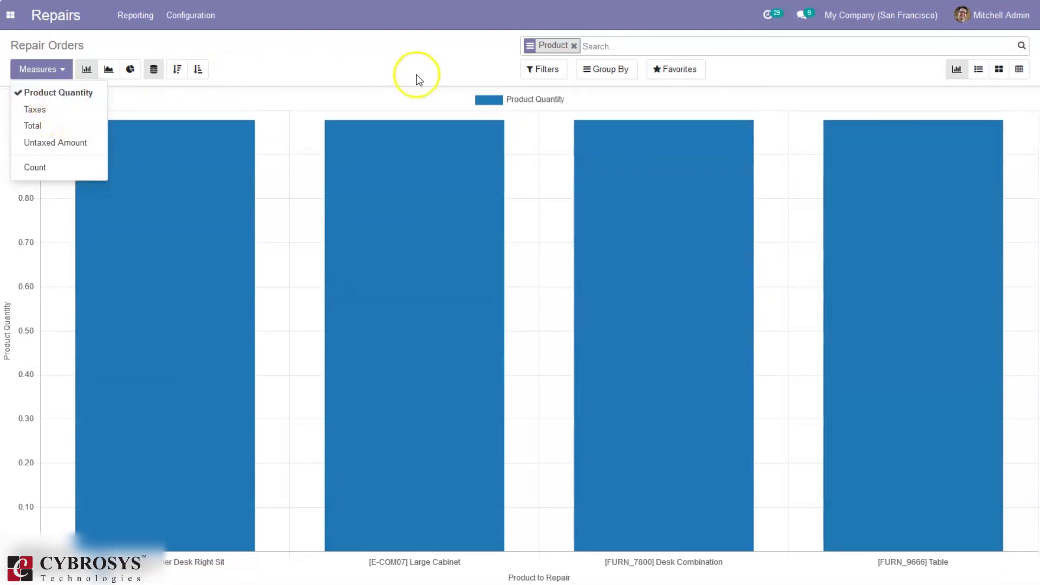
{"action": "left_click", "coordinate": [416, 73]}
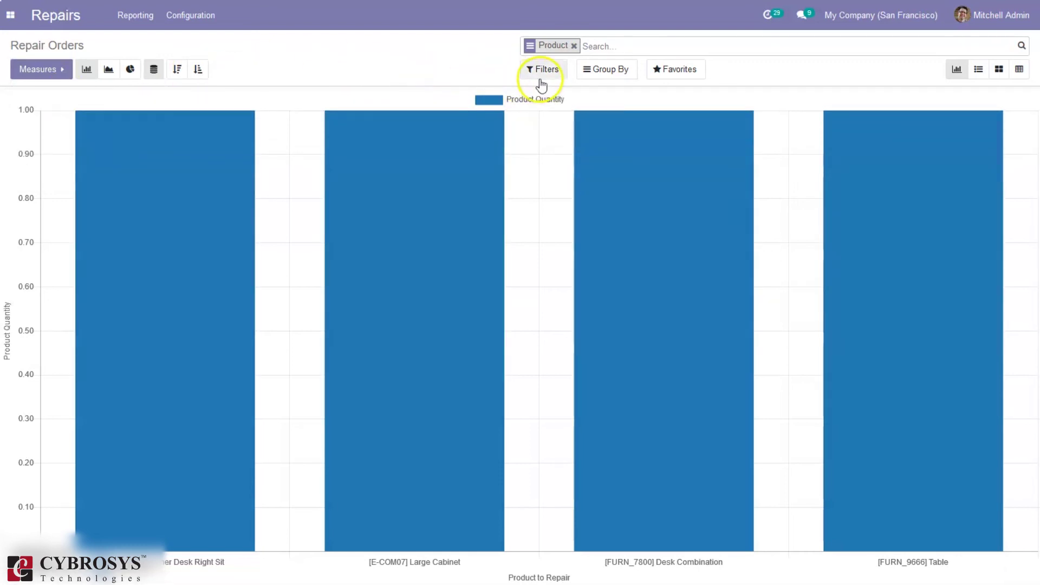
- Filter the chart to Invoiced repair orders only and subgroup it by Customer
{"action": "left_click", "coordinate": [541, 77]}
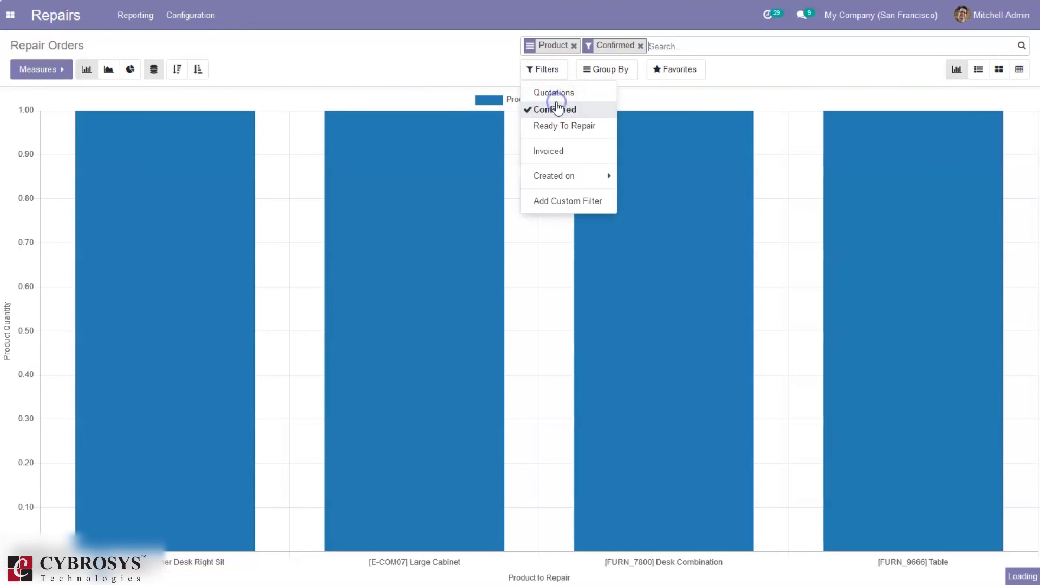
{"action": "left_click", "coordinate": [557, 108]}
{"action": "left_click", "coordinate": [552, 93]}
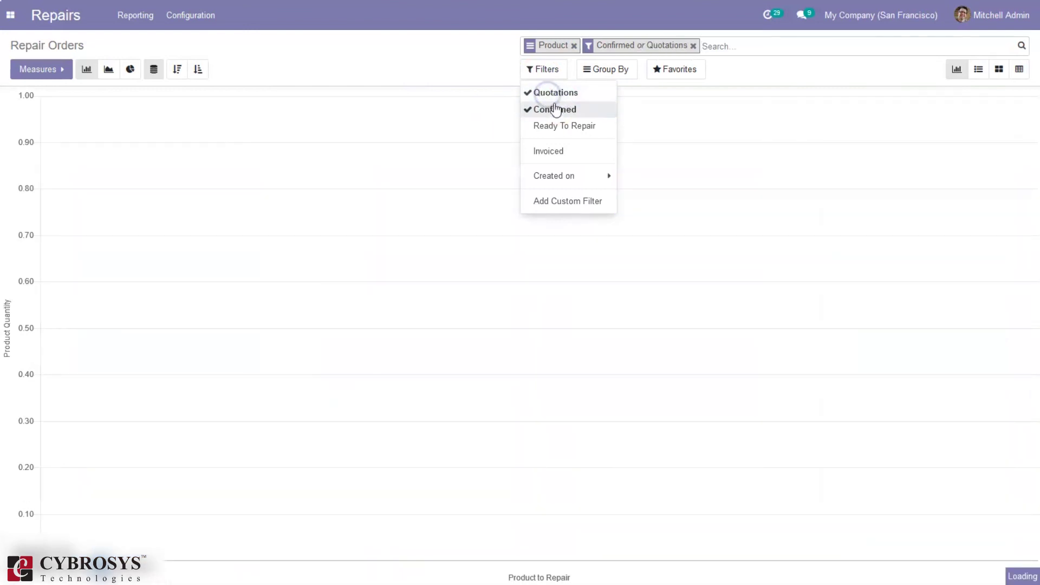
{"action": "left_click", "coordinate": [556, 110]}
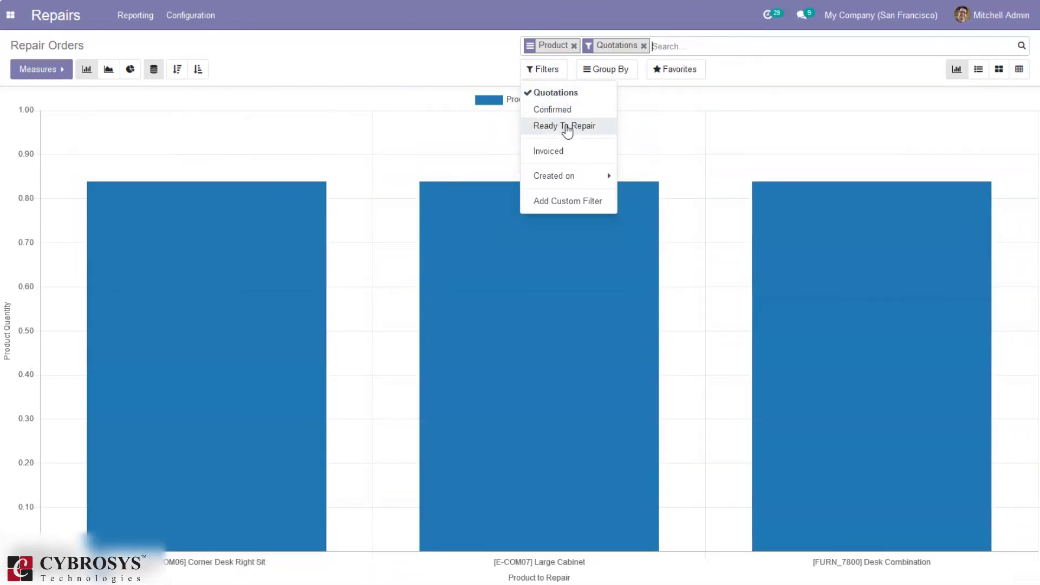
{"action": "left_click", "coordinate": [582, 92]}
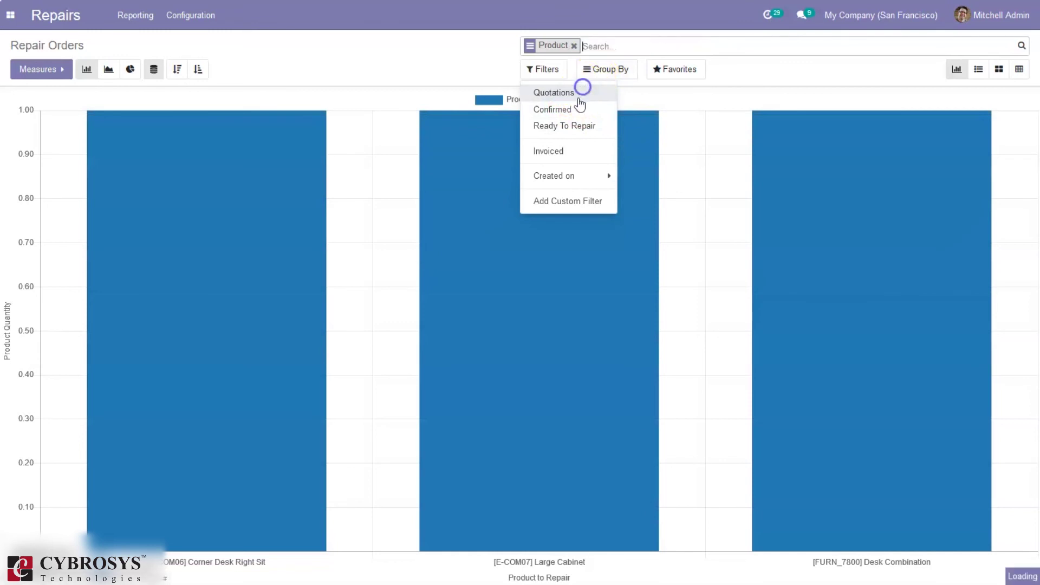
{"action": "left_click", "coordinate": [558, 151]}
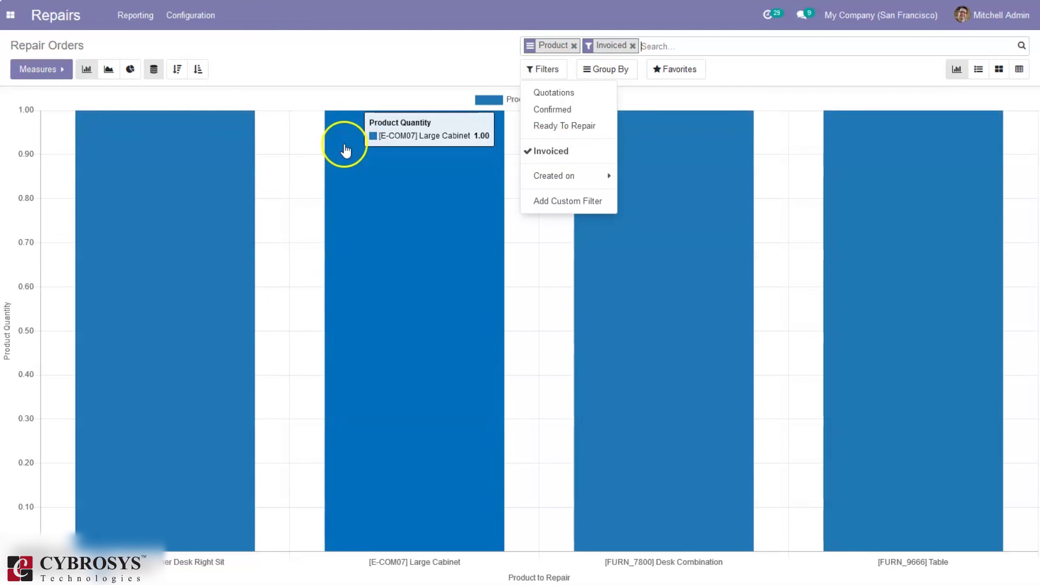
{"action": "left_click", "coordinate": [615, 69]}
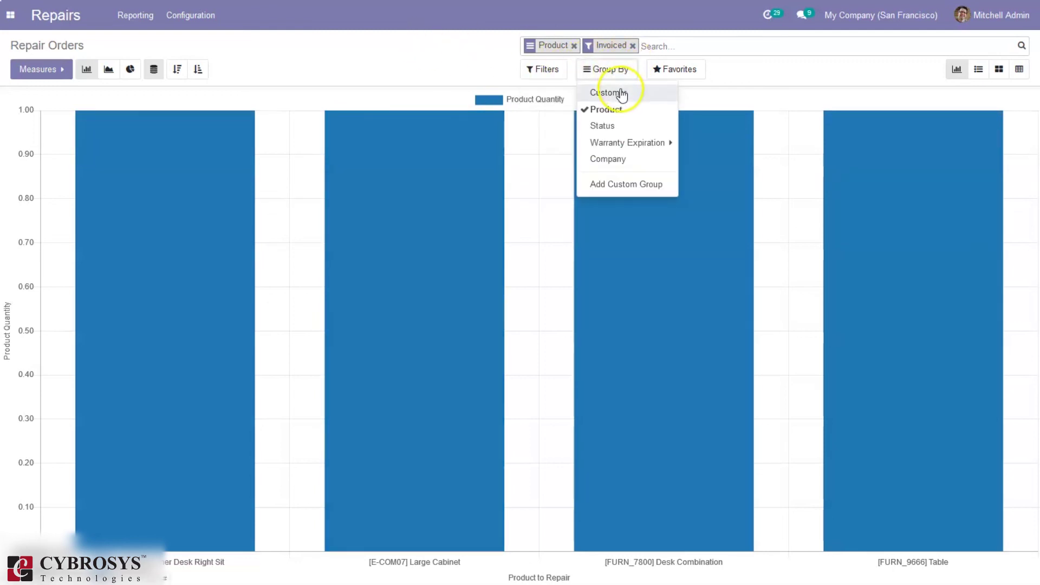
{"action": "left_click", "coordinate": [622, 93]}
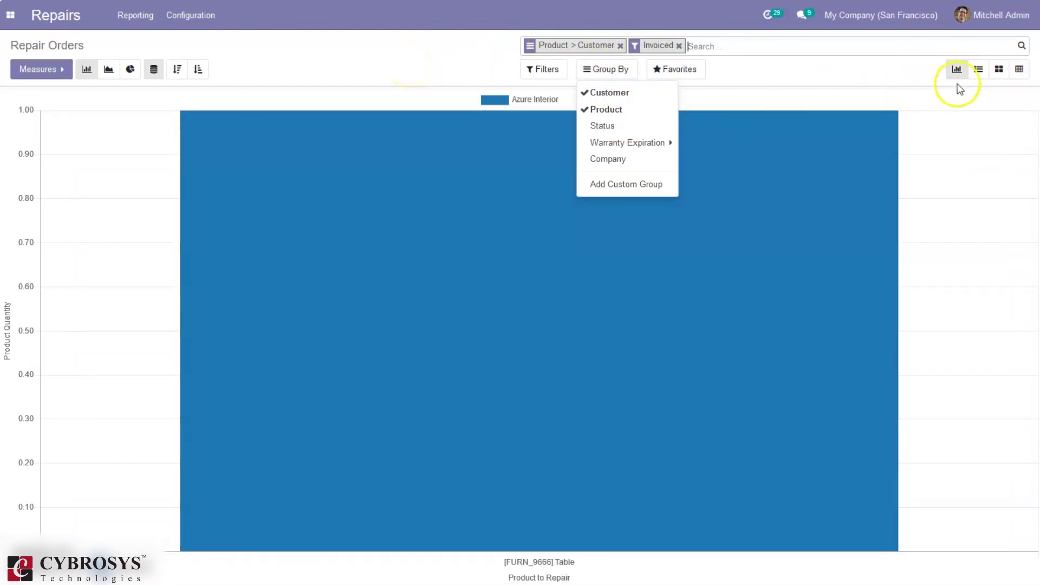
- Switch the repair analysis through list and kanban views, ending on the pivot table
{"action": "left_click", "coordinate": [979, 74]}
{"action": "left_click", "coordinate": [1000, 70]}
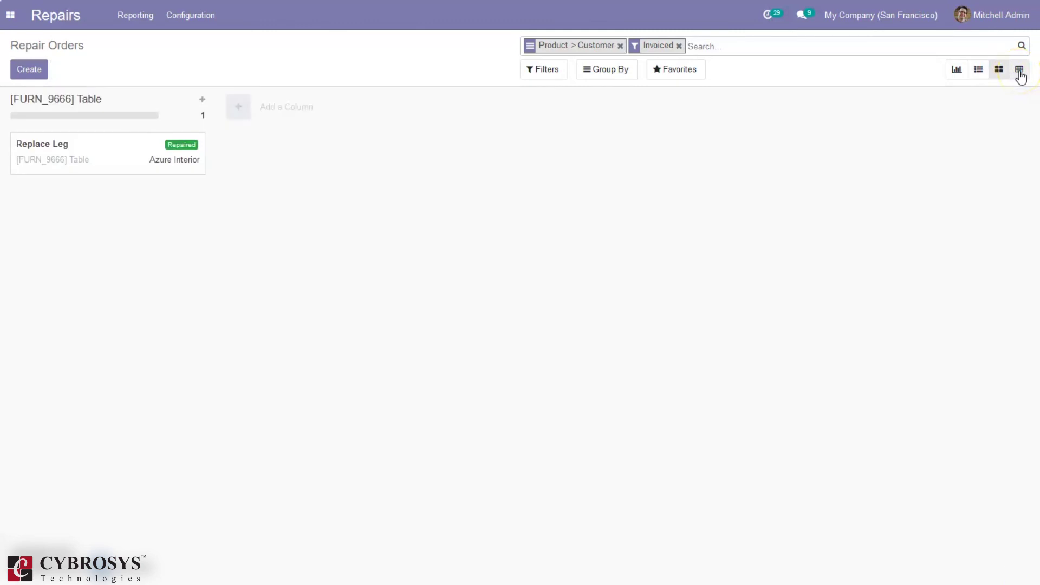
{"action": "left_click", "coordinate": [1019, 71]}
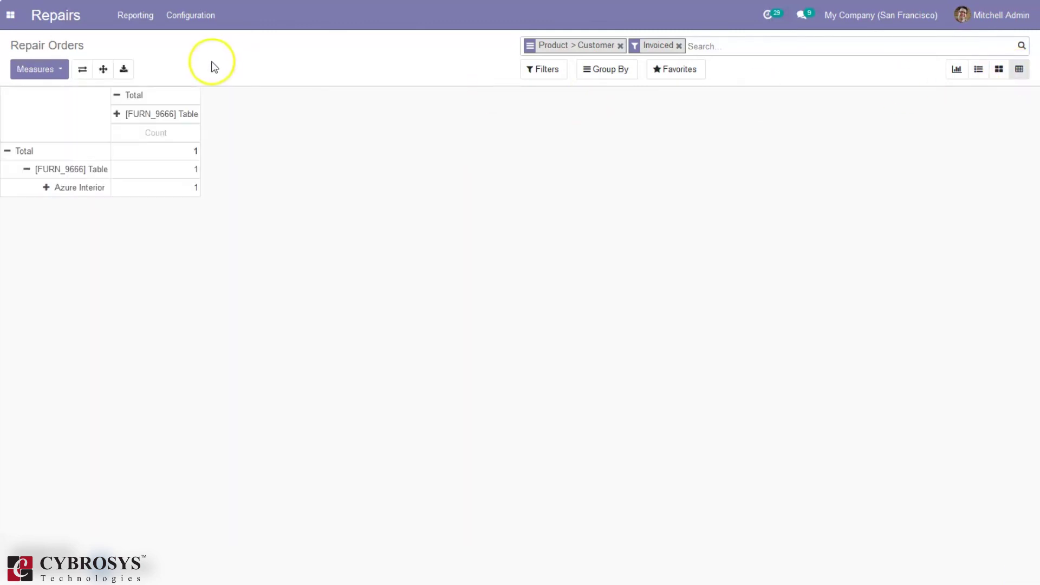
- Review the pivot's available measures, keeping the count of one [FURN_9666] Table repair for Azure Interior
{"action": "left_click", "coordinate": [52, 74]}
{"action": "left_click", "coordinate": [356, 165]}
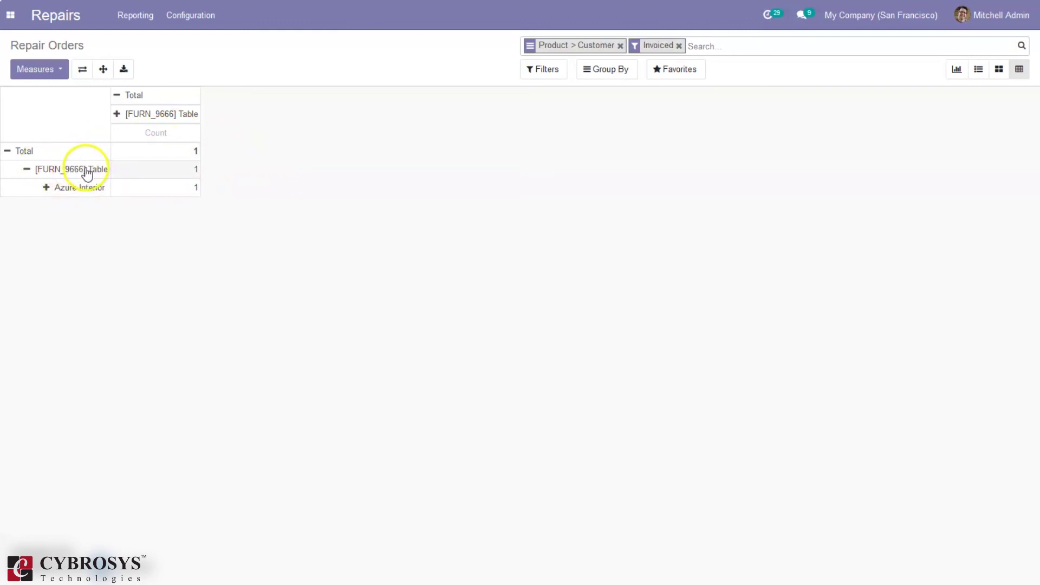
{"action": "left_click", "coordinate": [387, 142]}
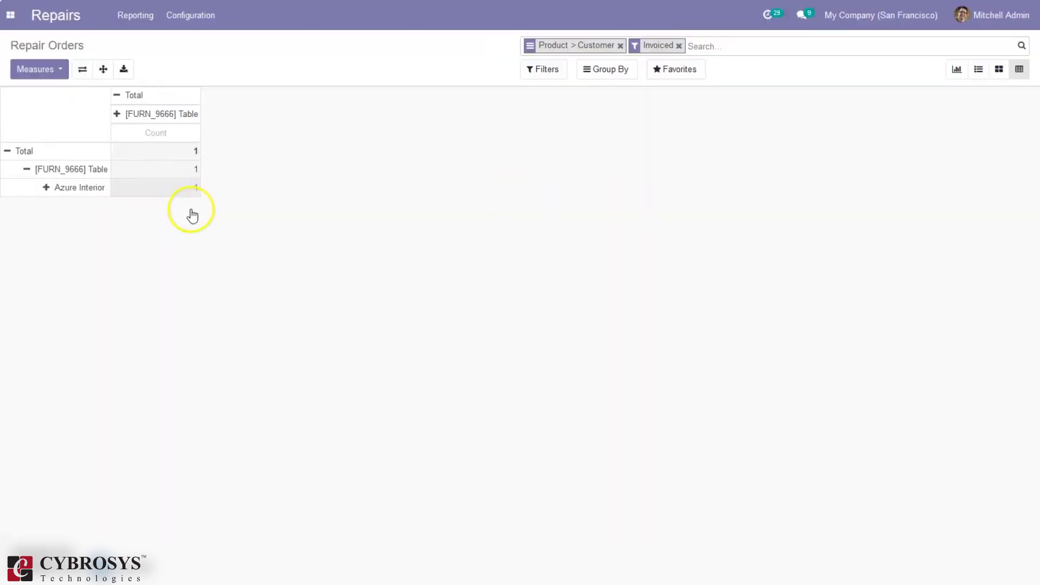